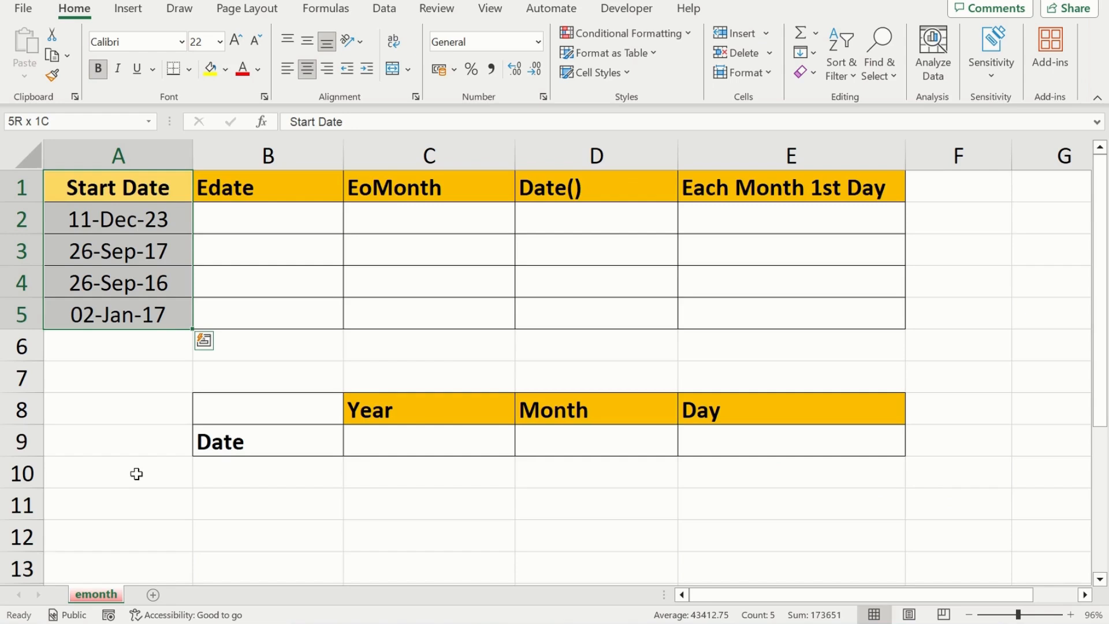
Step: In cell B2, enter an EDATE formula with A2 as start date and 0 months
{"action": "key", "text": "Right"}
{"action": "key", "text": "Down"}
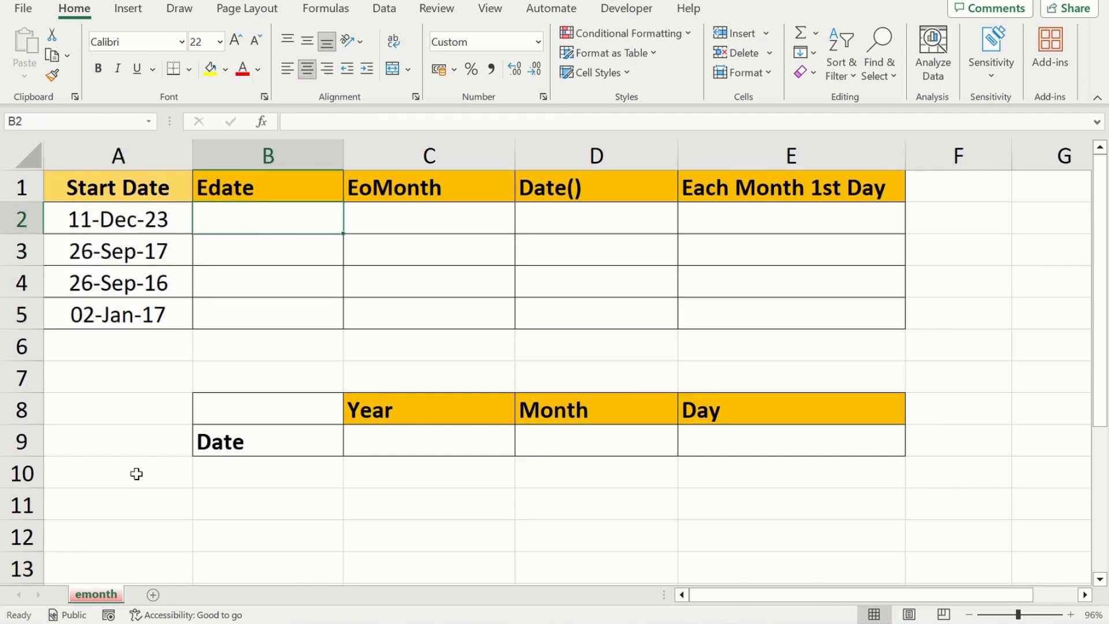
{"action": "type", "text": "=eda"}
{"action": "key", "text": "Tab"}
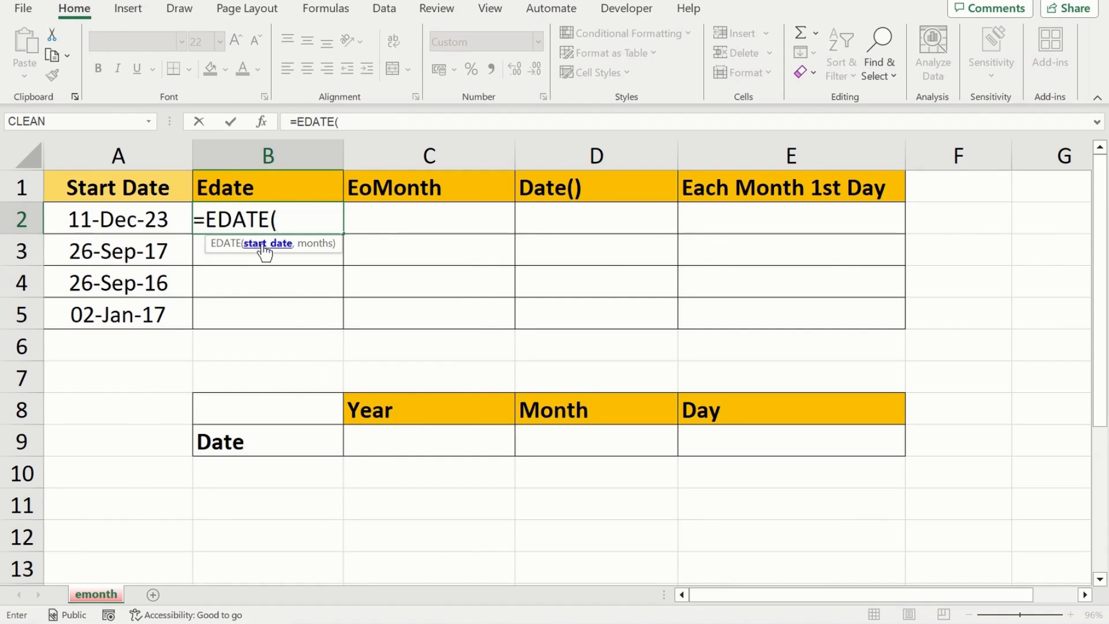
{"action": "left_click", "coordinate": [125, 220]}
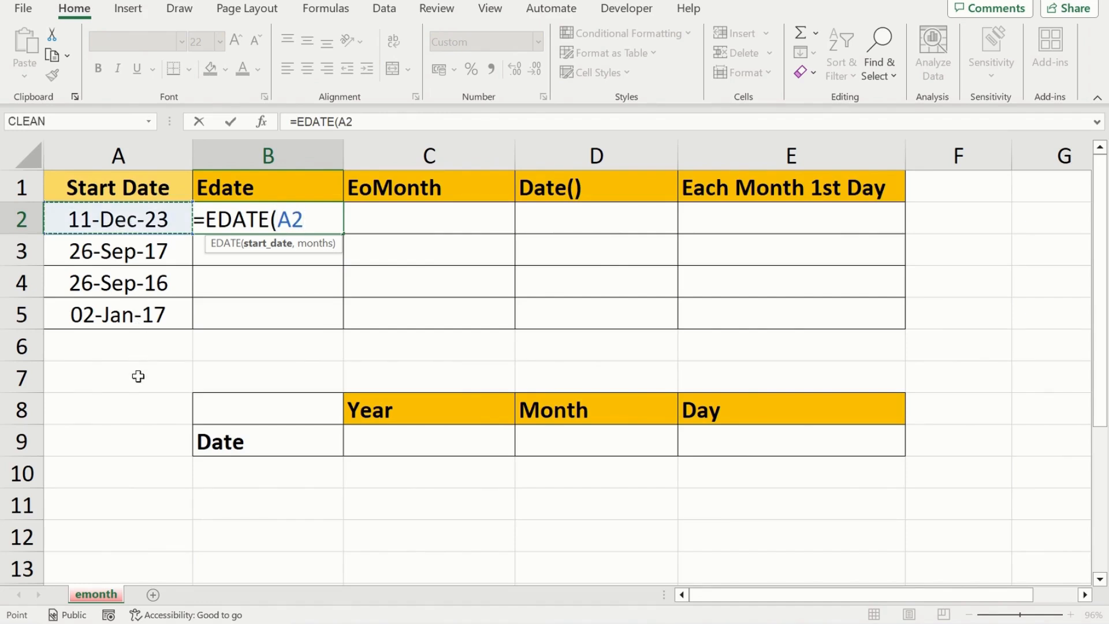
{"action": "type", "text": ","}
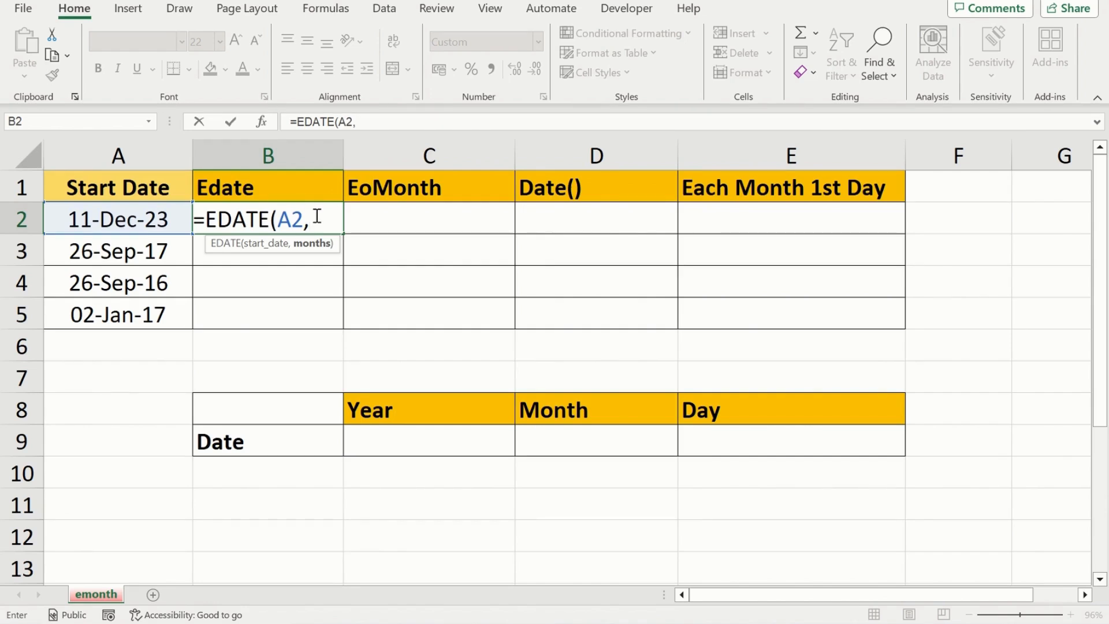
{"action": "type", "text": "0)"}
{"action": "key", "text": "Return"}
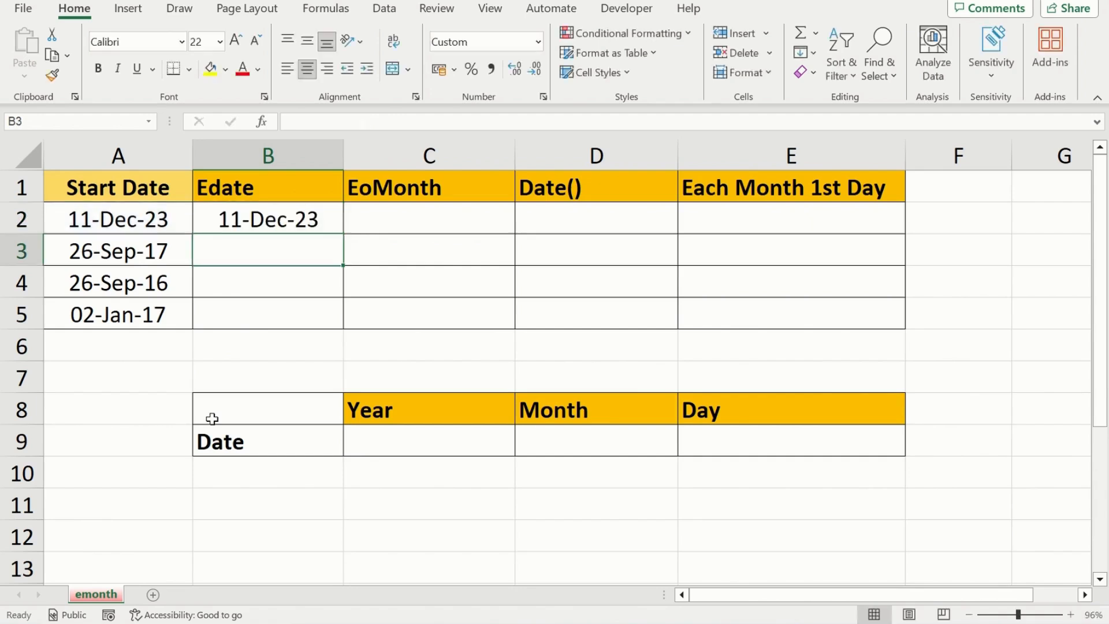
{"action": "key", "text": "Up"}
{"action": "key", "text": "Left"}
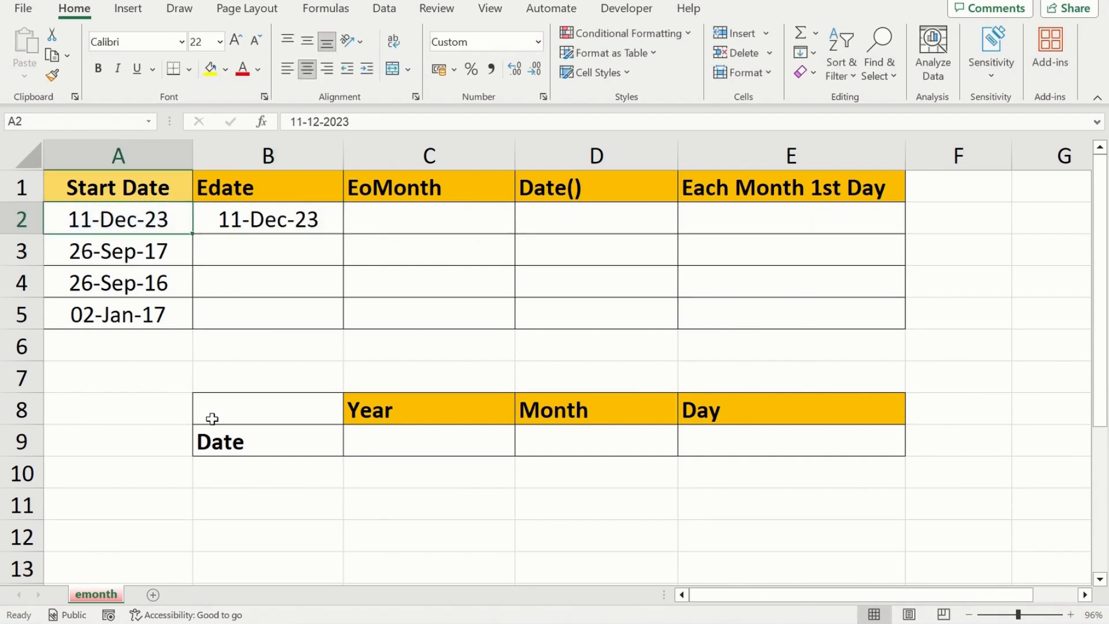
Step: Change the months argument of the EDATE formula in B2 to 1
{"action": "key", "text": "Right"}
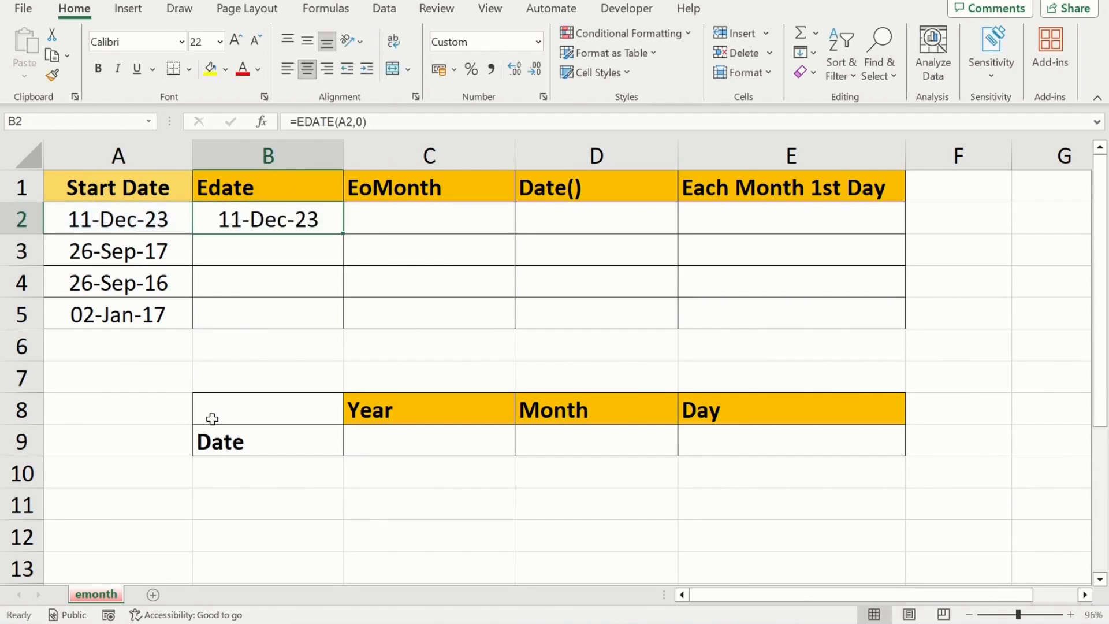
{"action": "key", "text": "F2"}
{"action": "key", "text": "Left"}
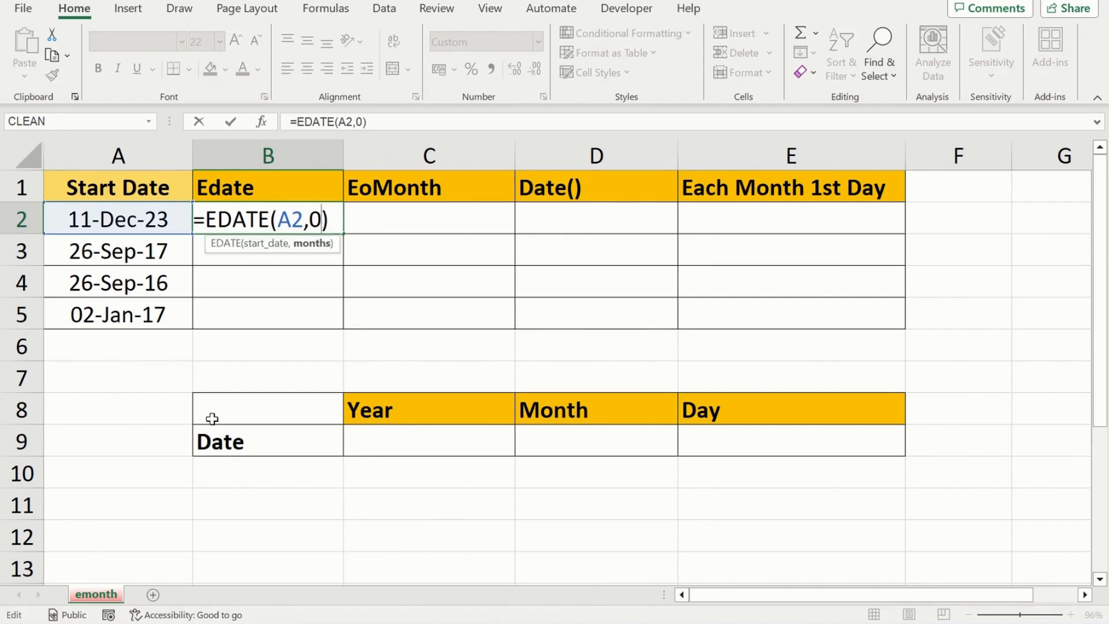
{"action": "key", "text": "BackSpace"}
{"action": "type", "text": "1"}
{"action": "key", "text": "Return"}
{"action": "key", "text": "Up"}
{"action": "key", "text": "Left"}
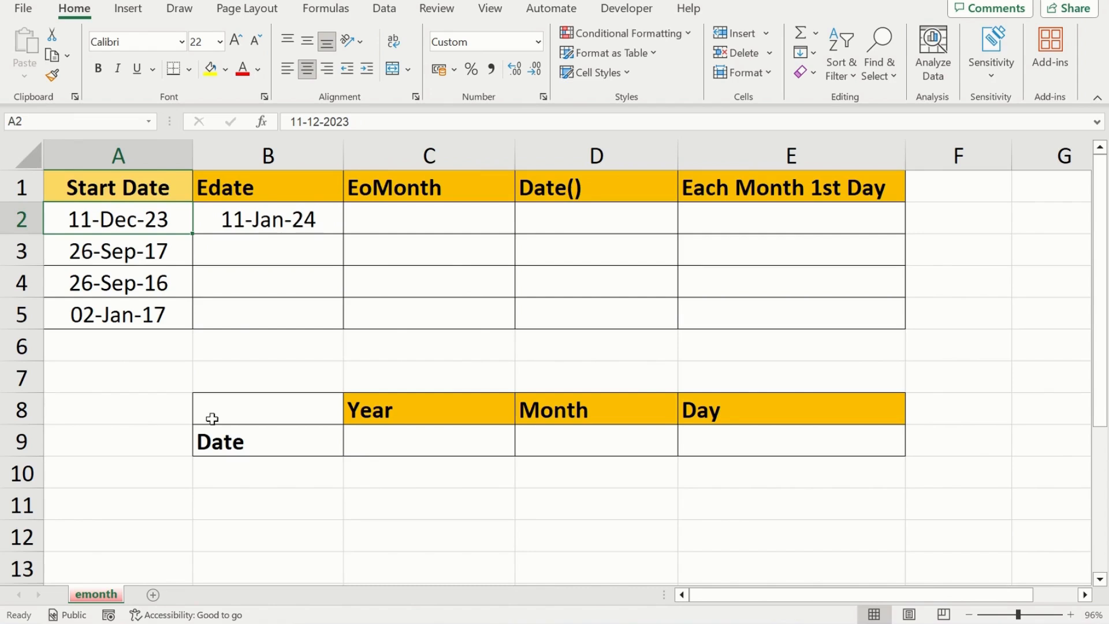
Step: Set the months argument of the EDATE formula in B2 to -1
{"action": "key", "text": "Right"}
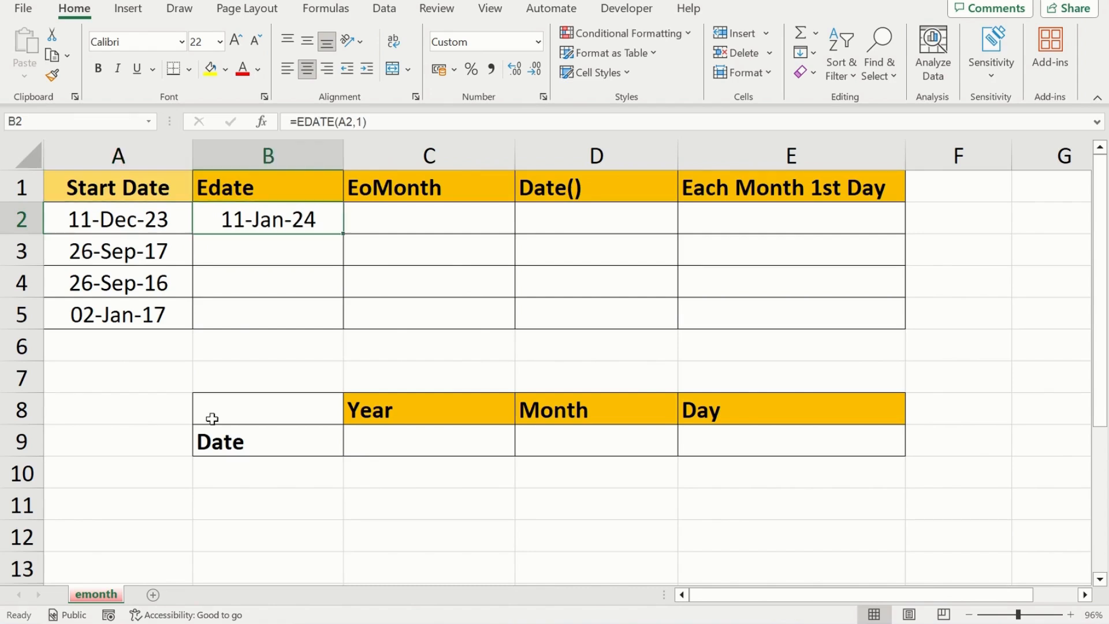
{"action": "key", "text": "F2"}
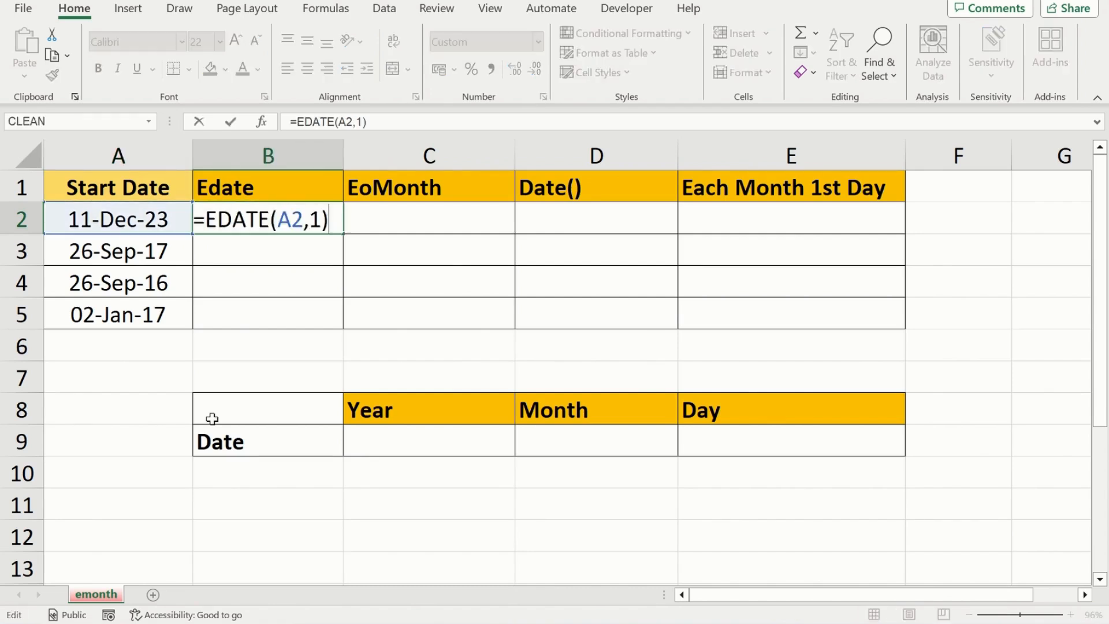
{"action": "key", "text": "Left"}
{"action": "key", "text": "BackSpace"}
{"action": "type", "text": "-1"}
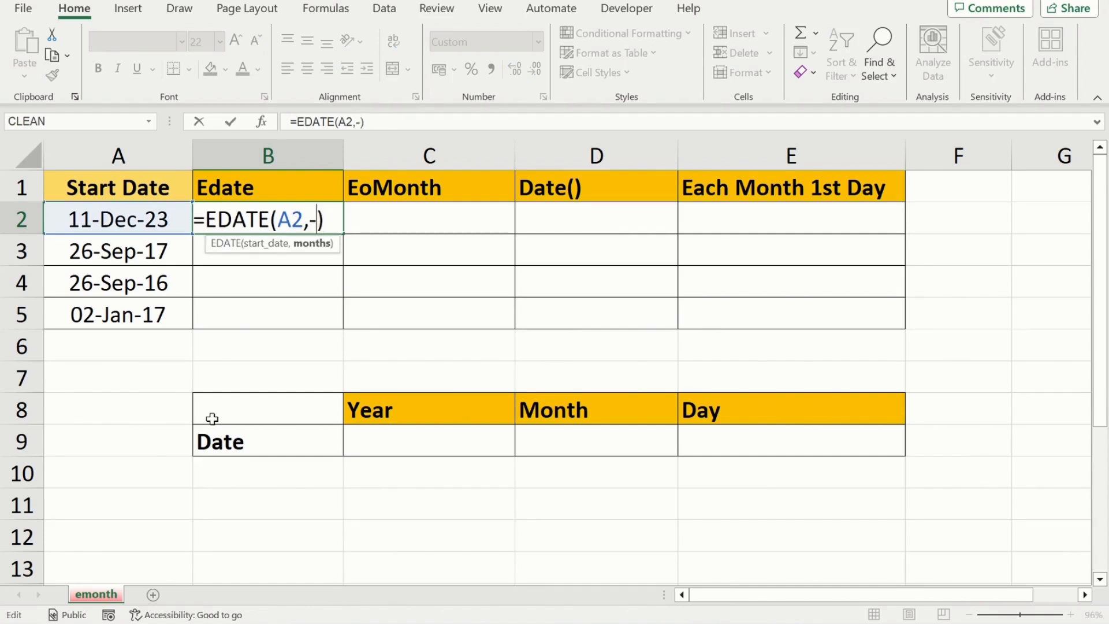
{"action": "key", "text": "Return"}
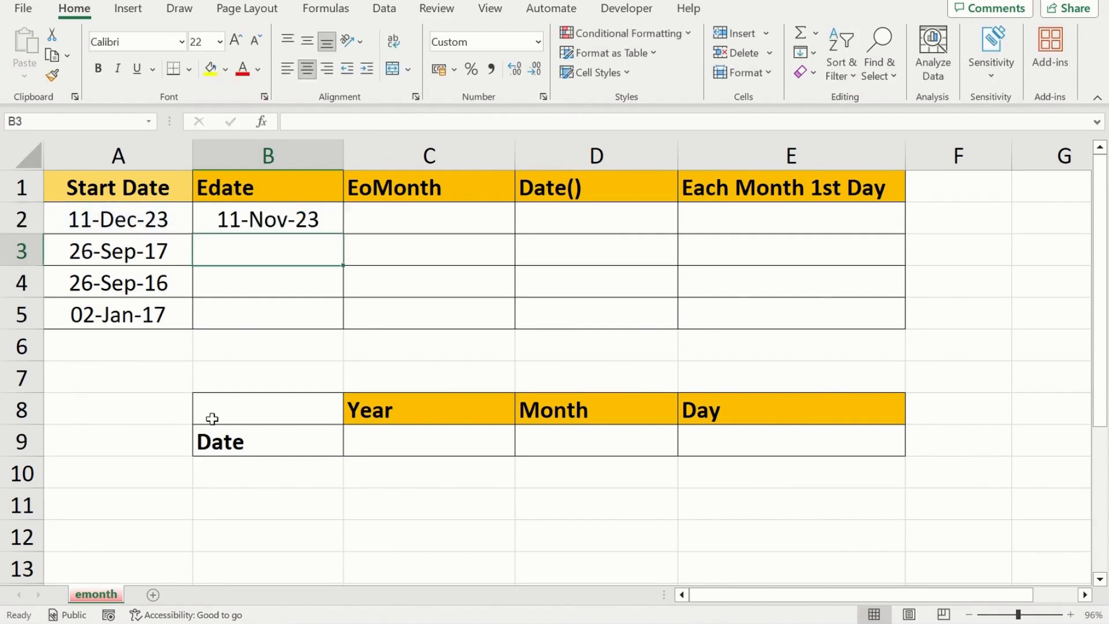
{"action": "key", "text": "Up"}
{"action": "key", "text": "Left"}
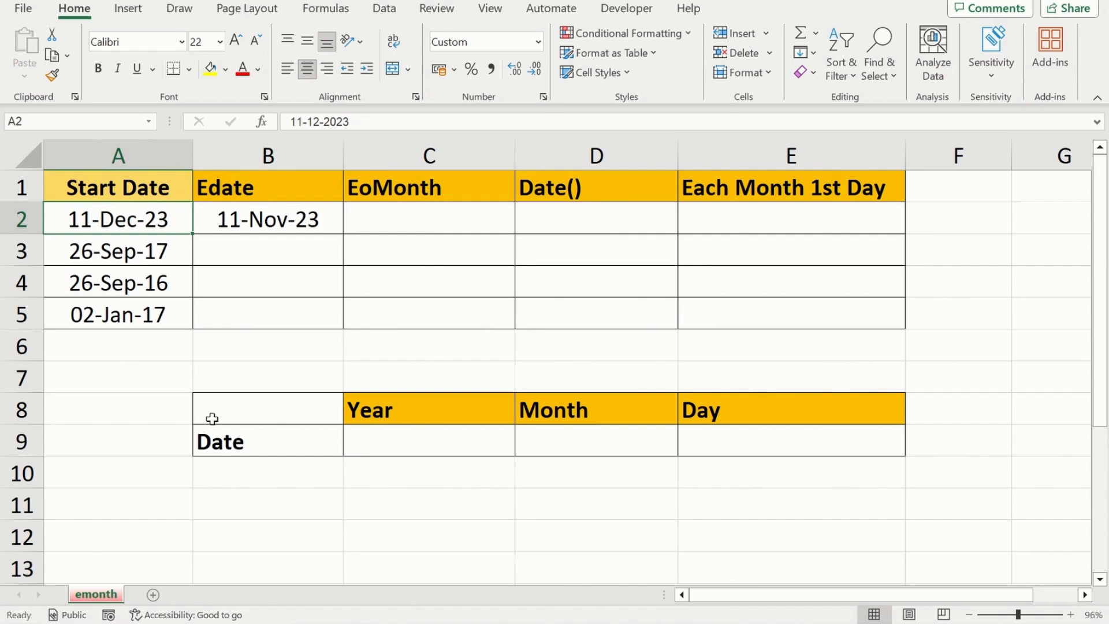
Step: Set the months argument of the EDATE formula in B2 to -2
{"action": "key", "text": "Right"}
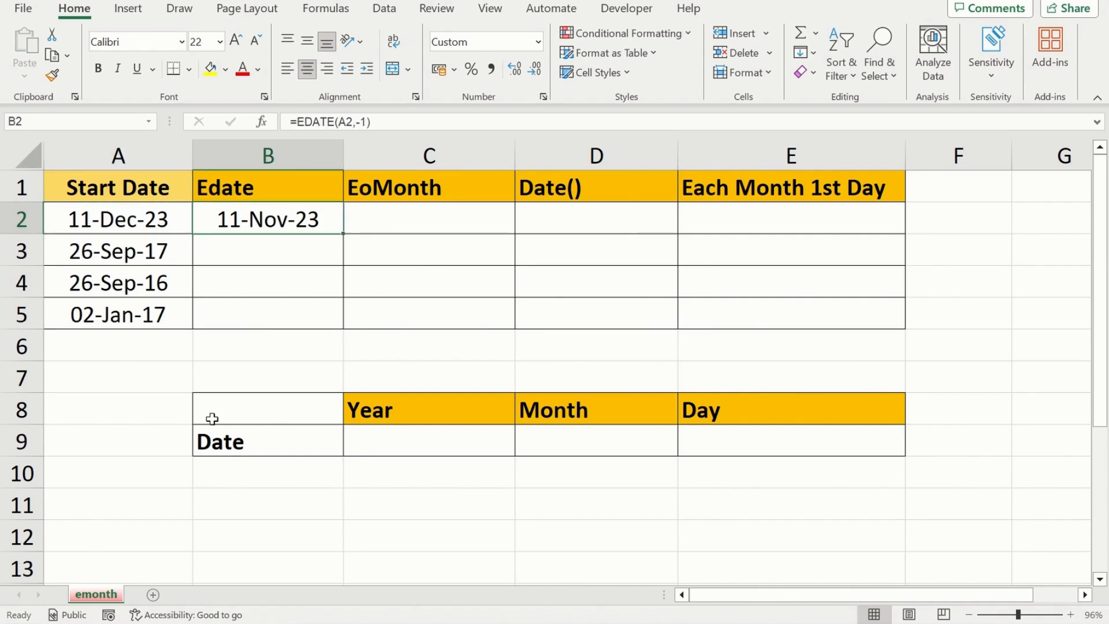
{"action": "key", "text": "F2"}
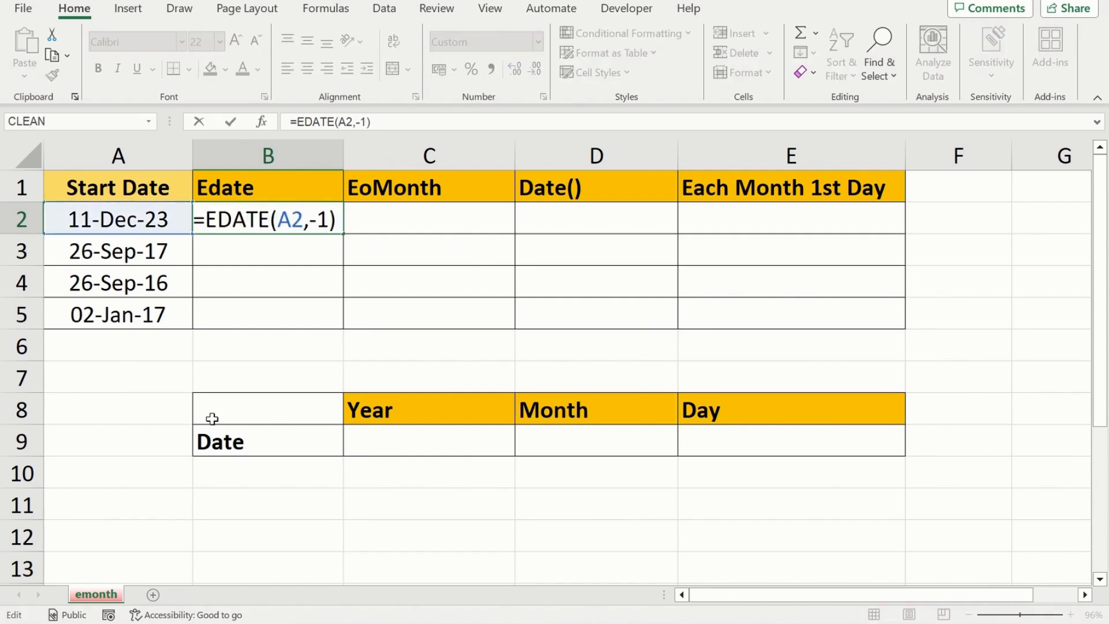
{"action": "key", "text": "Left"}
{"action": "key", "text": "BackSpace"}
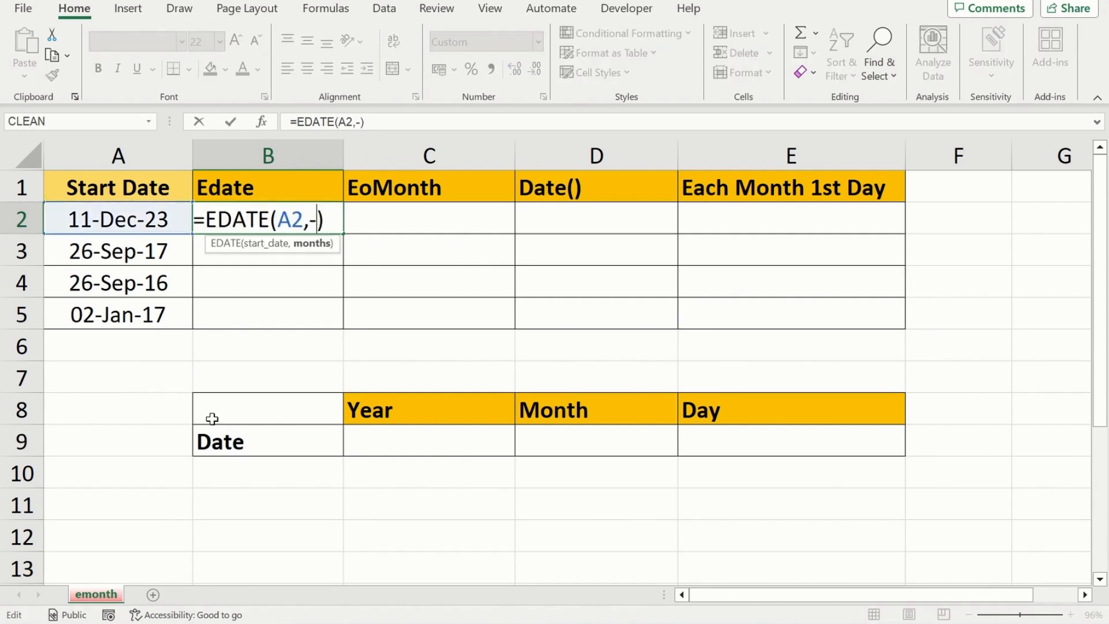
{"action": "type", "text": "2"}
{"action": "key", "text": "Return"}
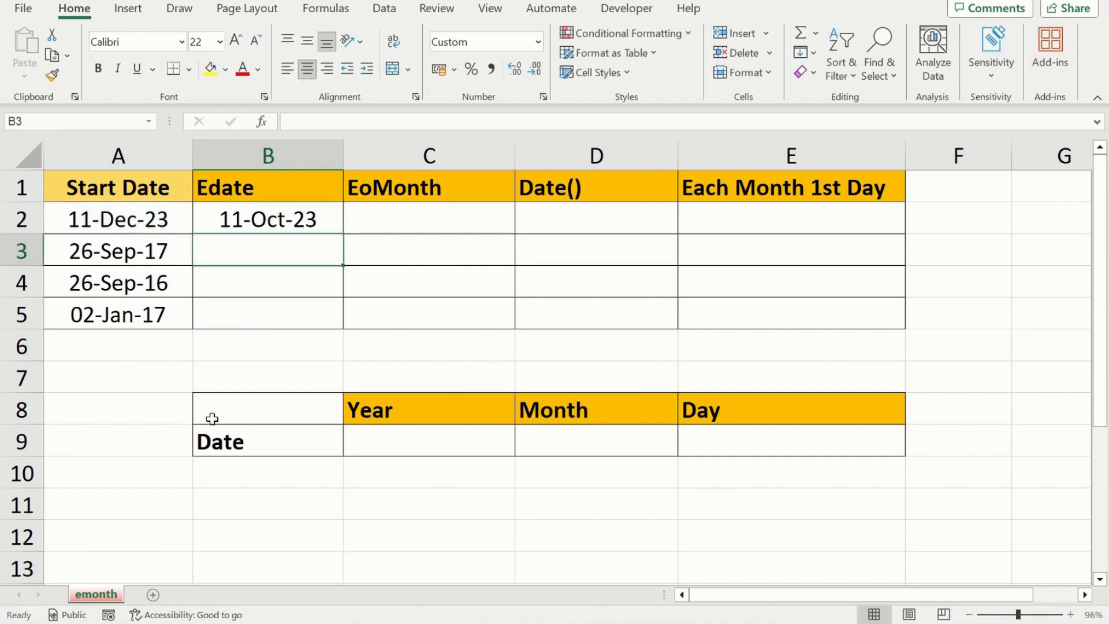
{"action": "key", "text": "Up"}
{"action": "key", "text": "Left"}
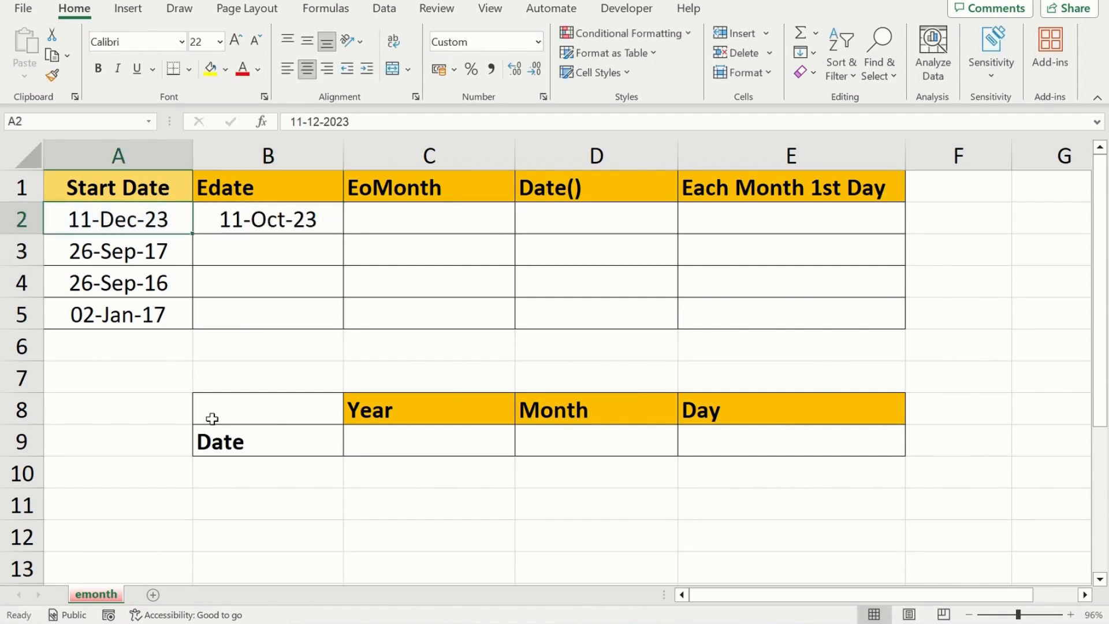
Step: In cell C2, enter an EOMONTH formula with A2 as start date and 0 months
{"action": "key", "text": "Right"}
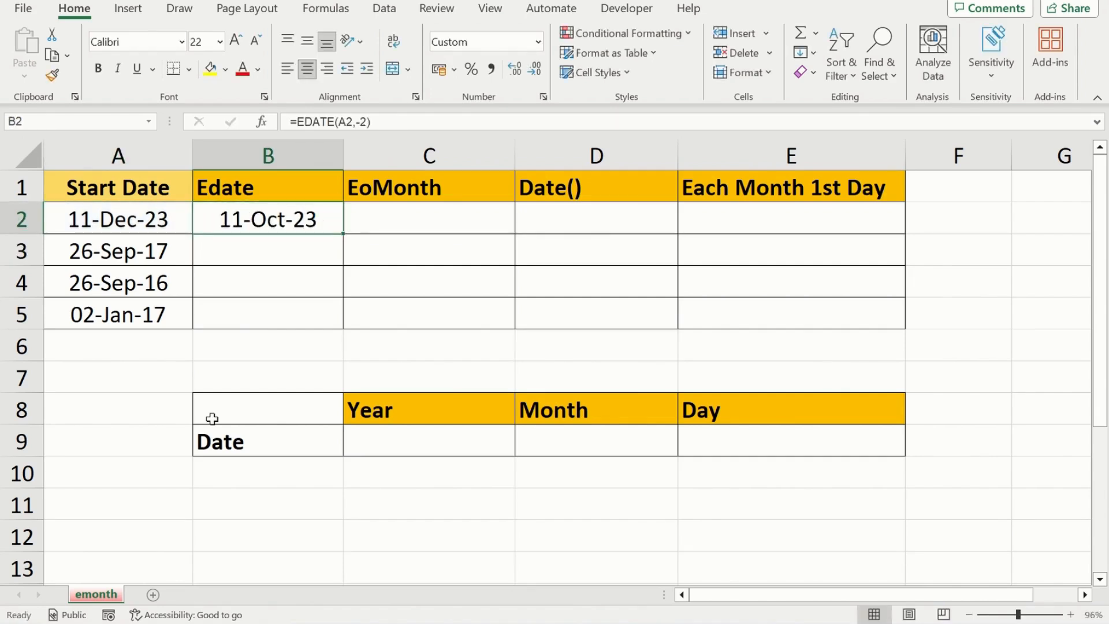
{"action": "key", "text": "Right"}
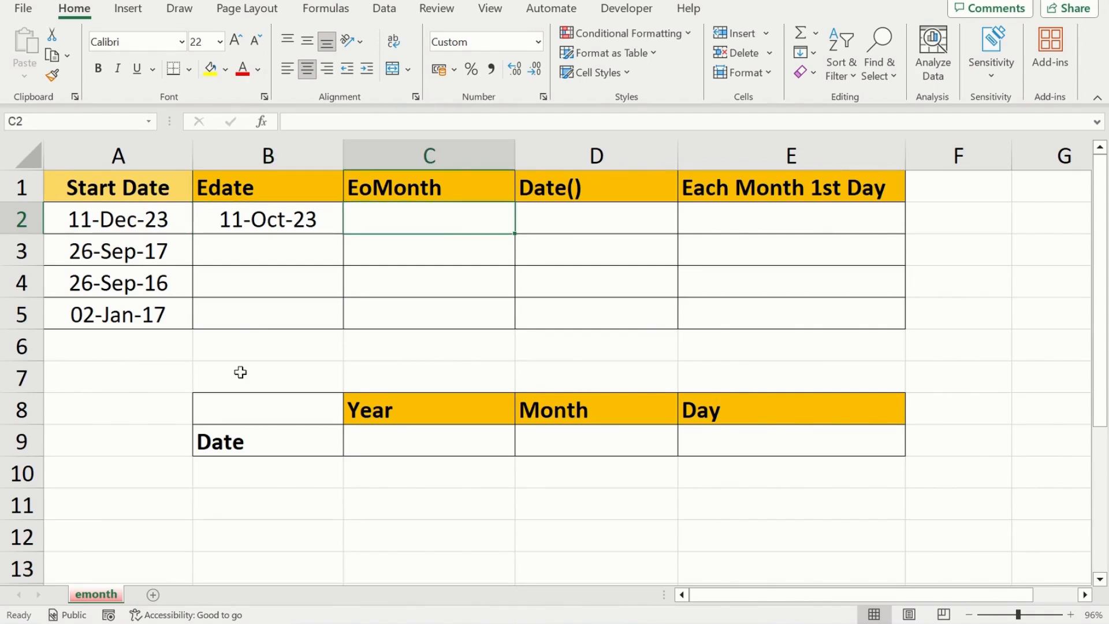
{"action": "type", "text": "=eo"}
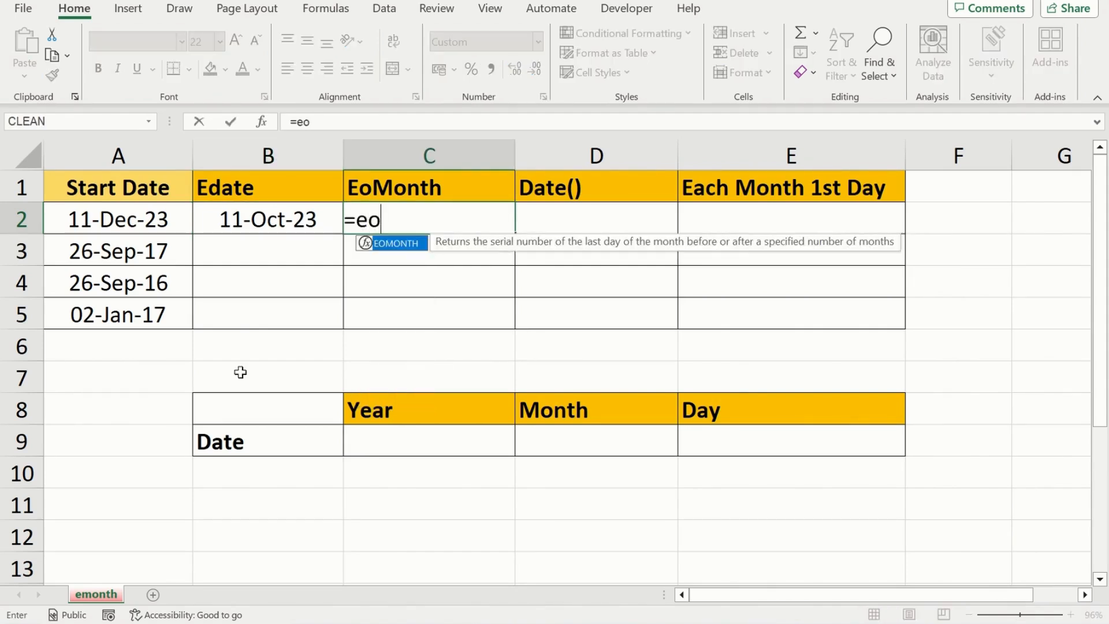
{"action": "key", "text": "Tab"}
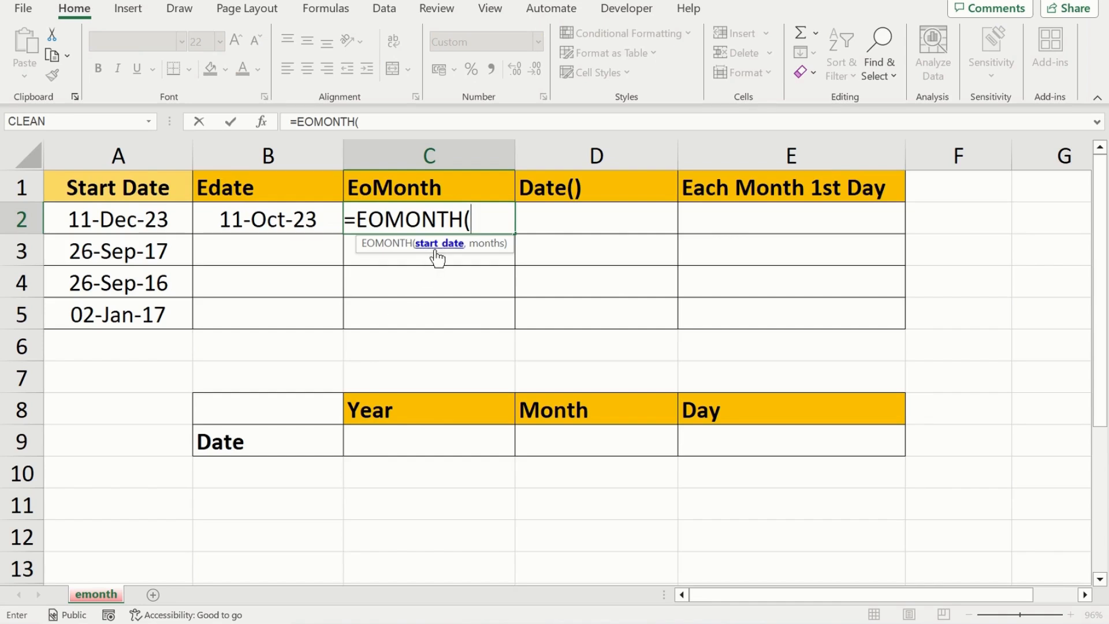
{"action": "left_click", "coordinate": [118, 226]}
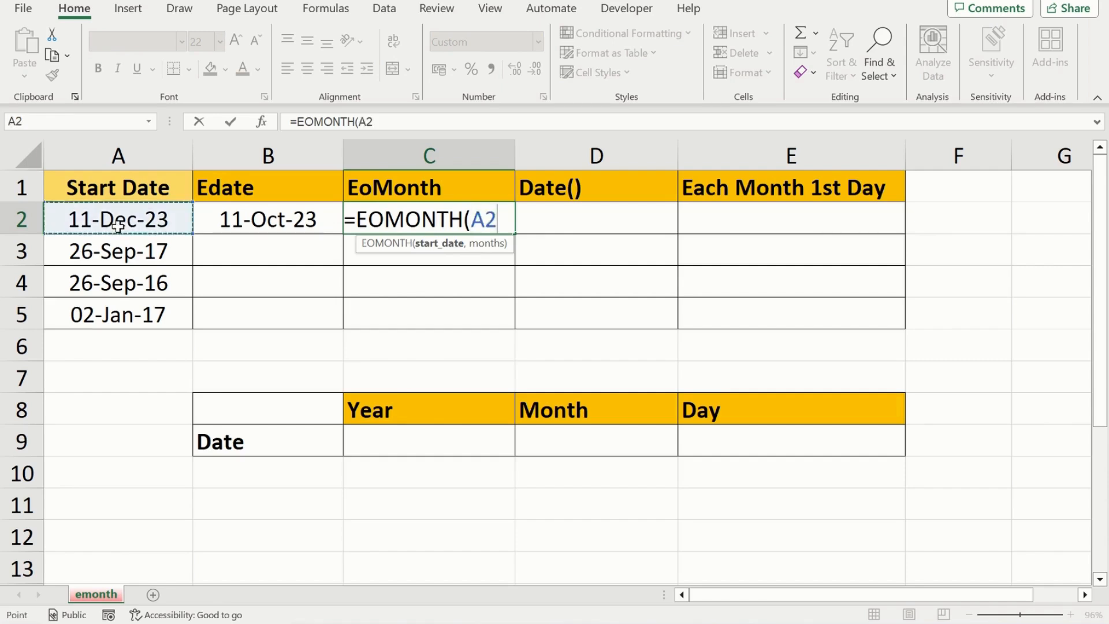
{"action": "type", "text": ","}
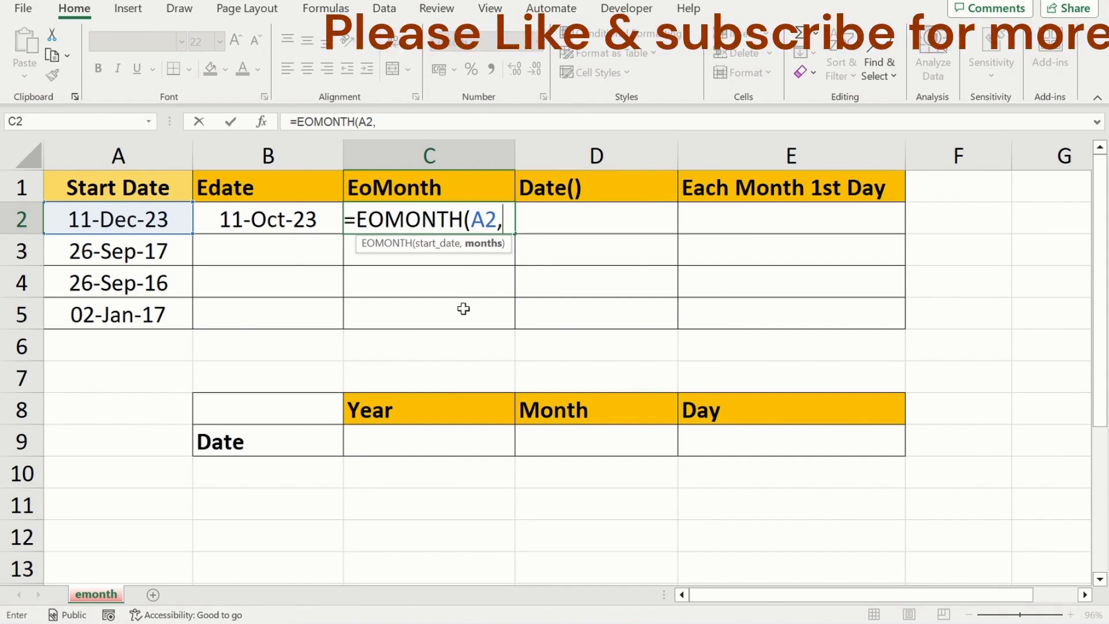
{"action": "type", "text": "0"}
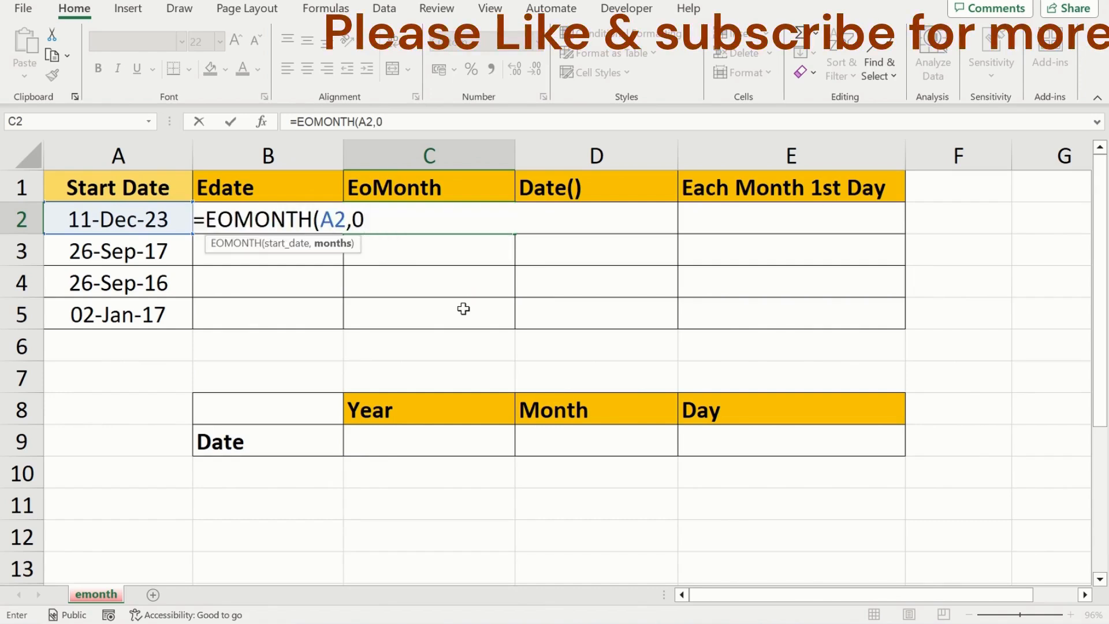
{"action": "type", "text": ")"}
{"action": "key", "text": "Return"}
{"action": "key", "text": "Up"}
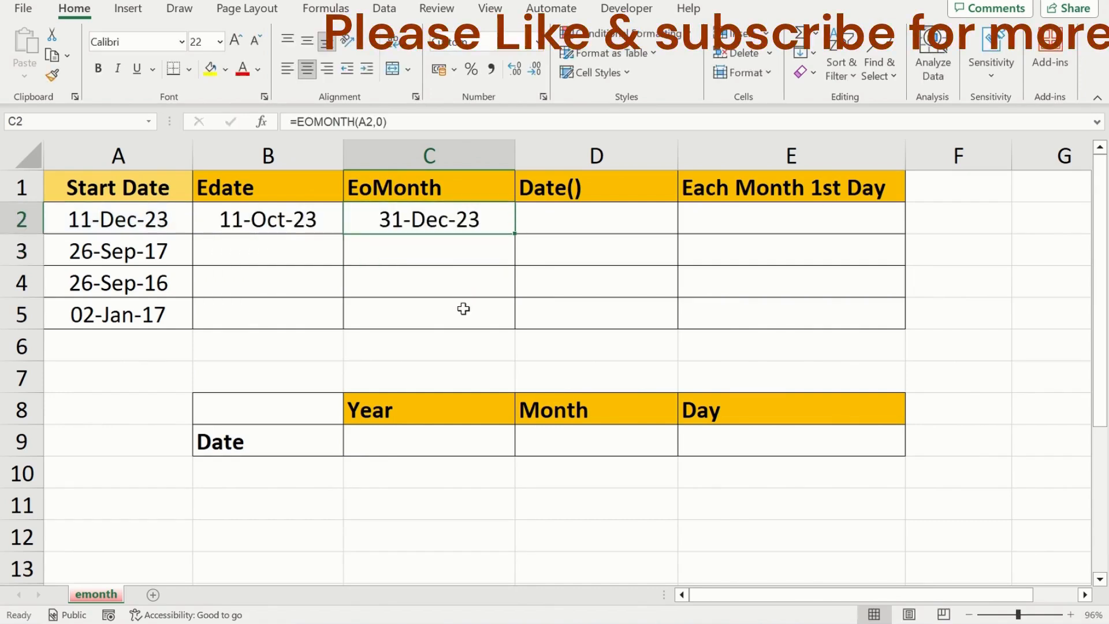
{"action": "key", "text": "Left"}
{"action": "key", "text": "Left"}
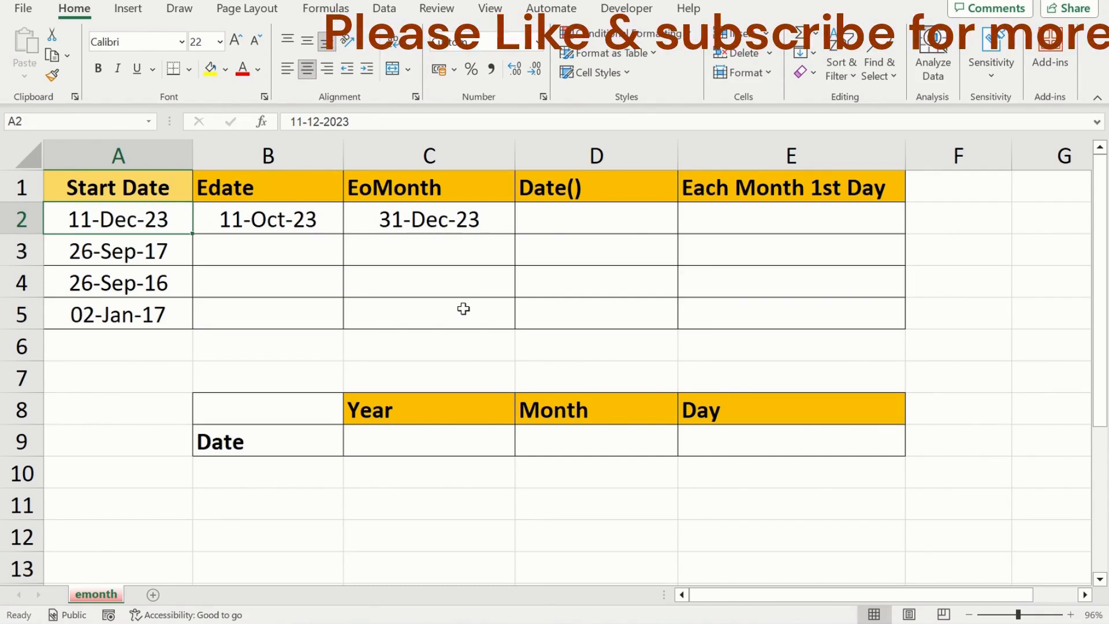
Step: Change the months argument of the EOMONTH formula in C2 to 1
{"action": "key", "text": "Right"}
{"action": "key", "text": "Right"}
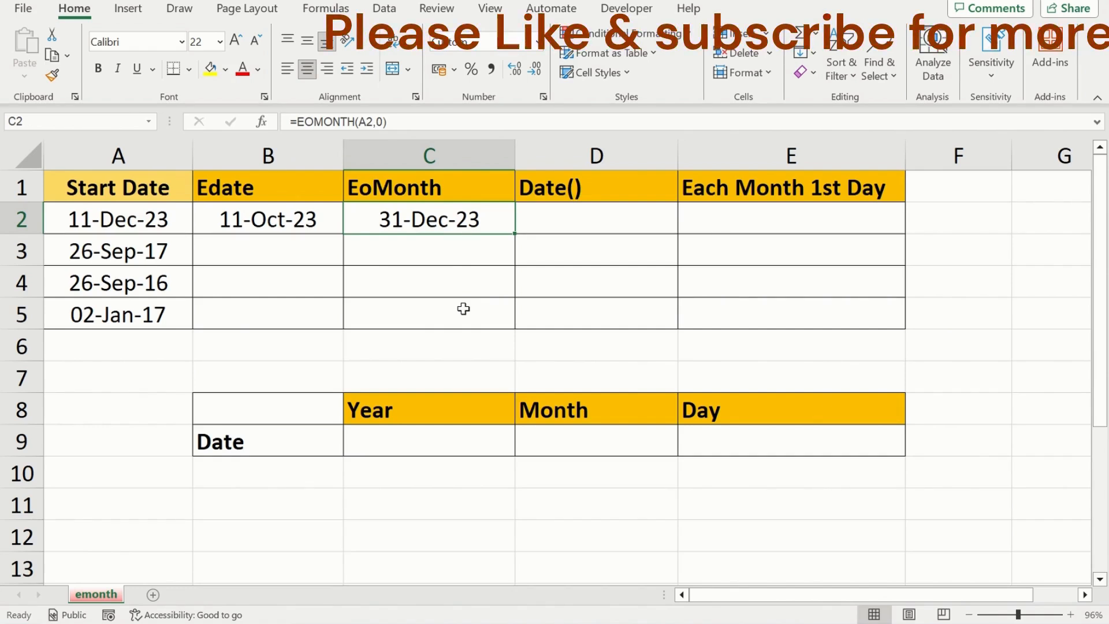
{"action": "key", "text": "F2"}
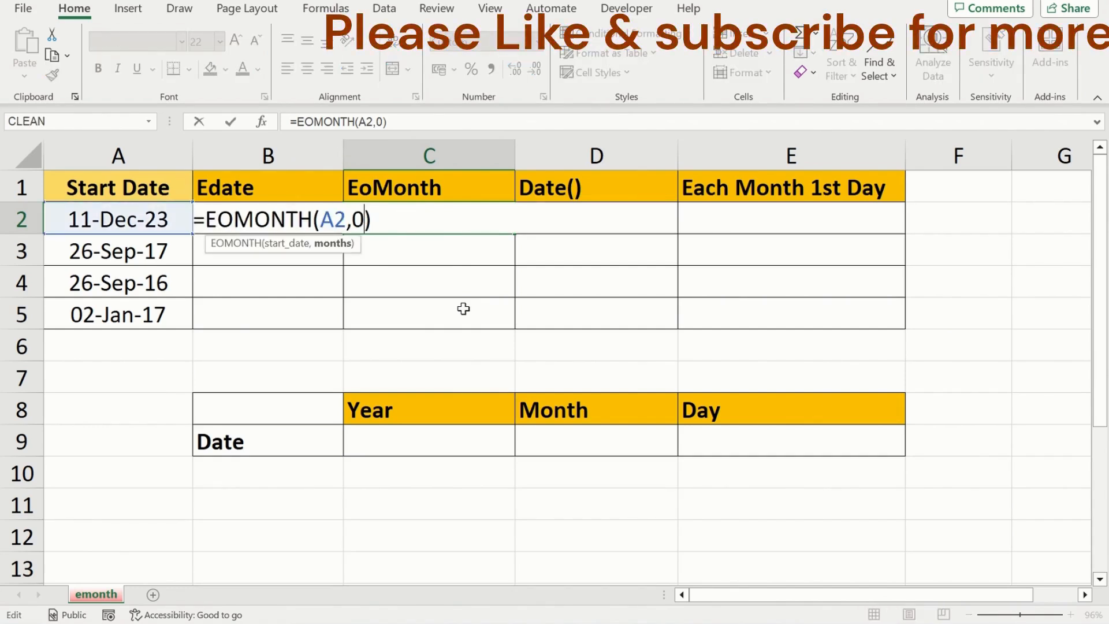
{"action": "key", "text": "BackSpace"}
{"action": "type", "text": "1"}
{"action": "key", "text": "ctrl+Return"}
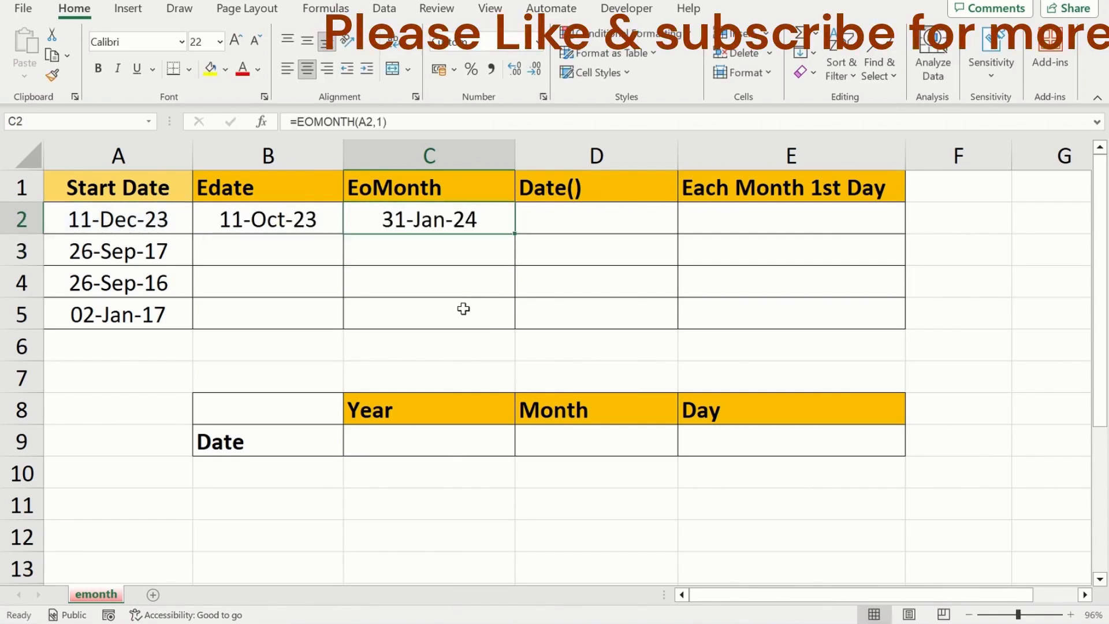
{"action": "key", "text": "Left"}
{"action": "key", "text": "Left"}
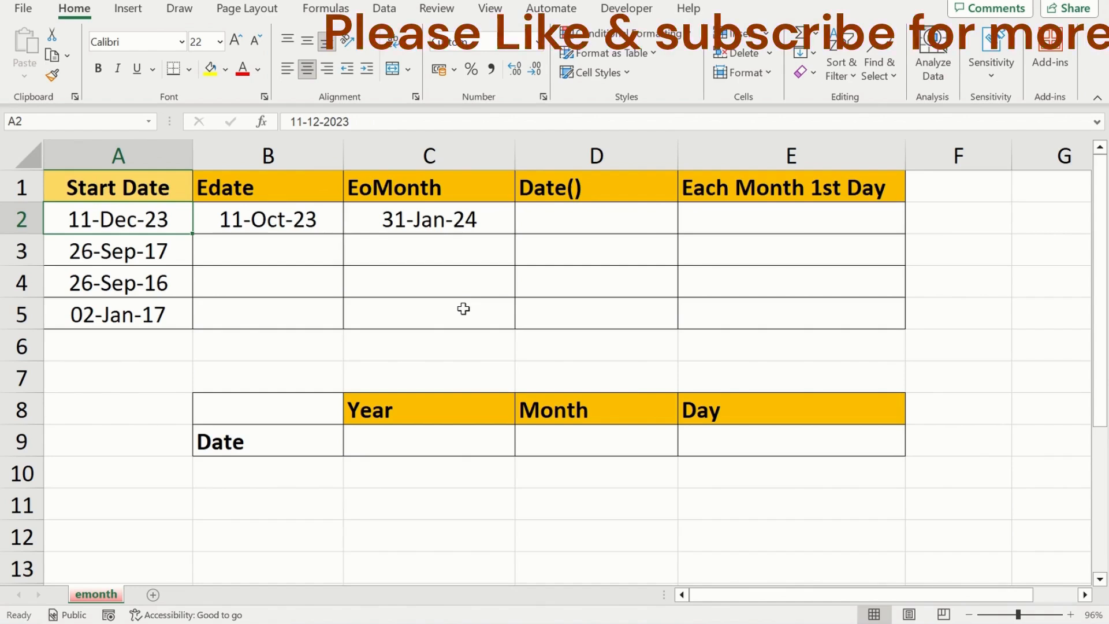
Step: Set the months argument of the EOMONTH formula in C2 to -1
{"action": "key", "text": "Right"}
{"action": "key", "text": "Right"}
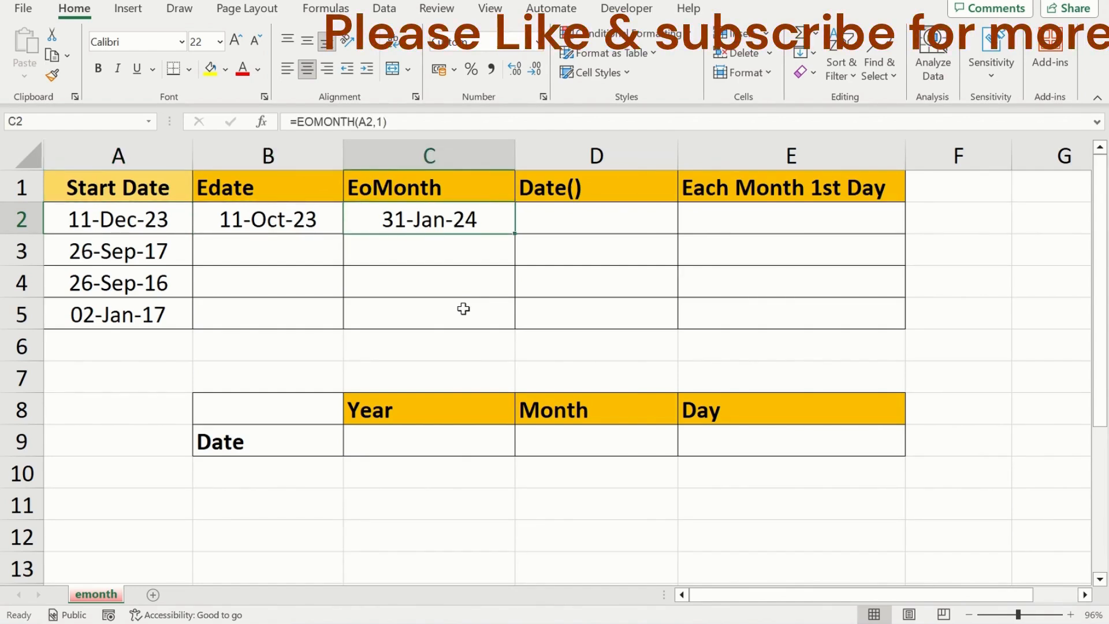
{"action": "key", "text": "F2"}
{"action": "key", "text": "Left"}
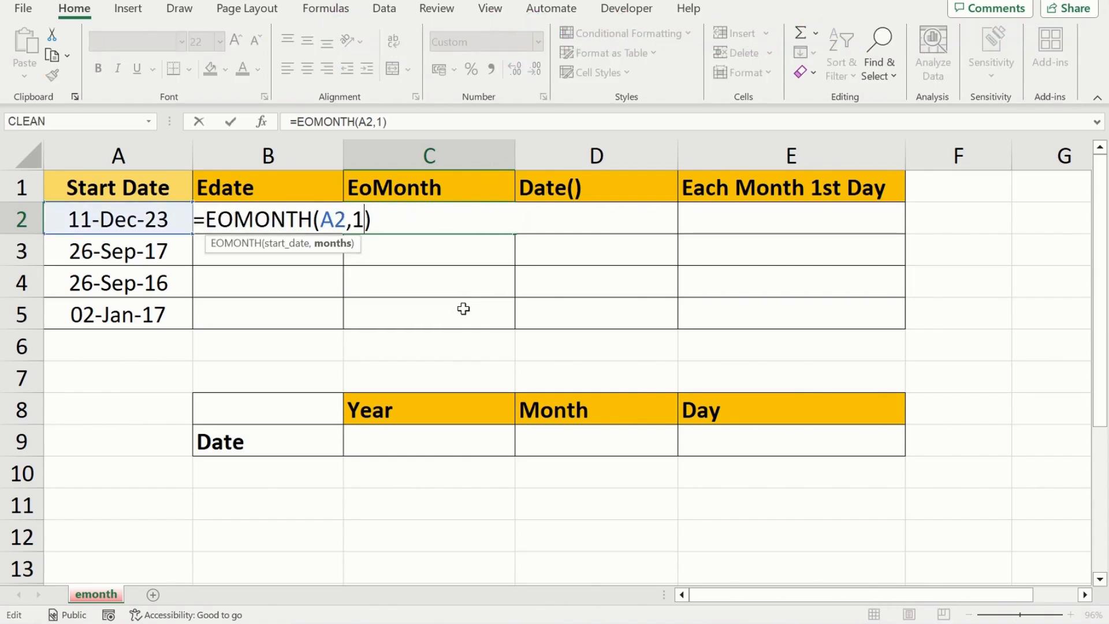
{"action": "key", "text": "BackSpace"}
{"action": "type", "text": "-1"}
{"action": "key", "text": "Return"}
{"action": "key", "text": "Up"}
{"action": "key", "text": "Left"}
{"action": "key", "text": "Left"}
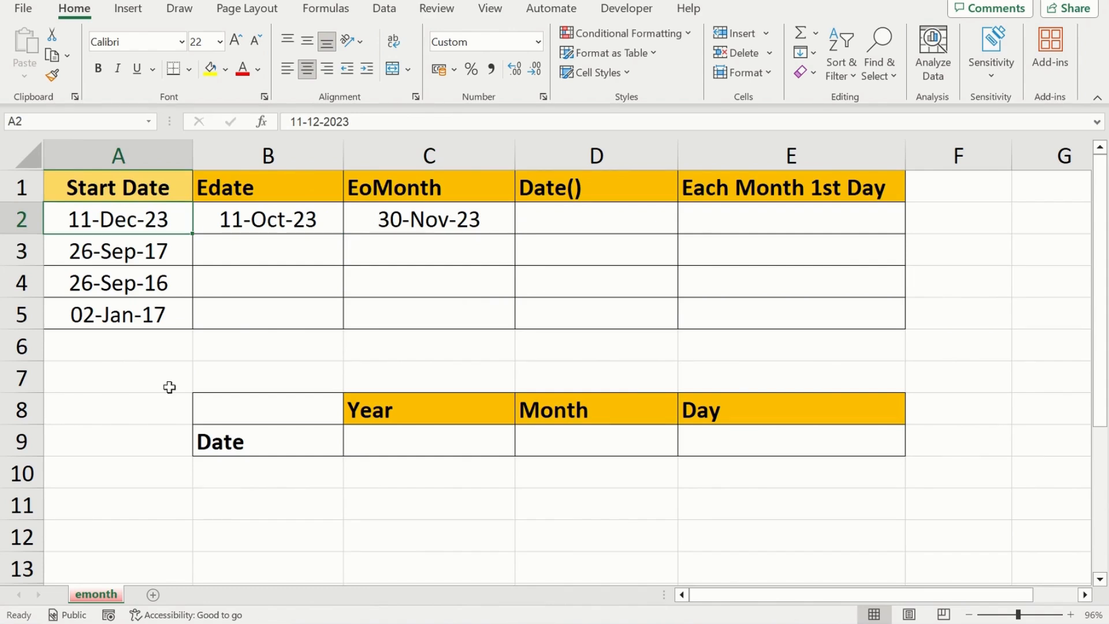
{"action": "key", "text": "Right"}
{"action": "key", "text": "Right"}
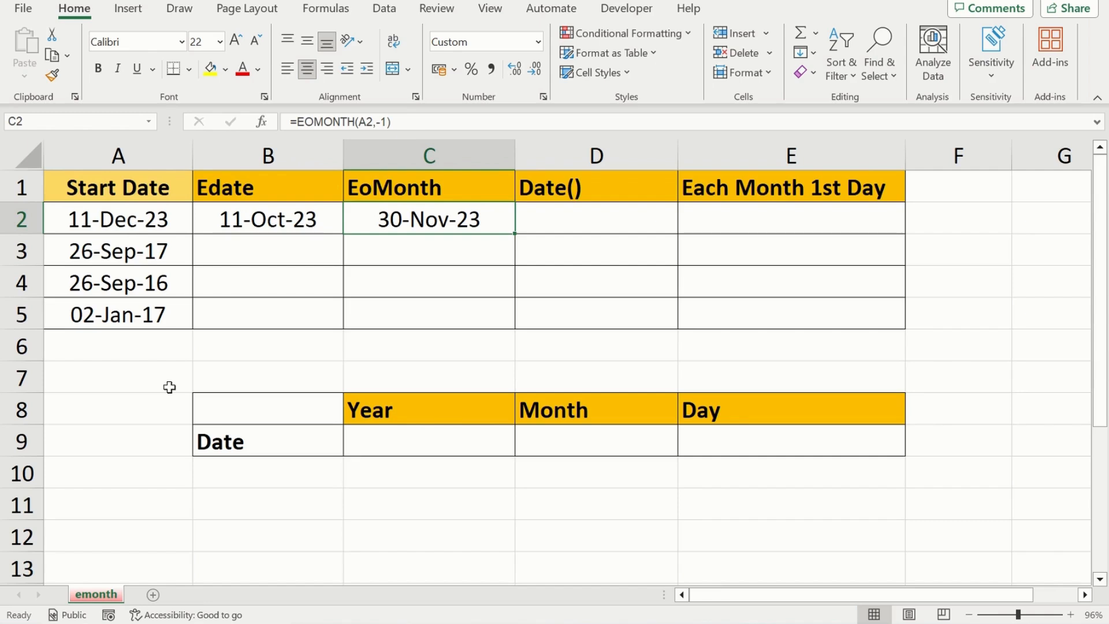
{"action": "key", "text": "Right"}
{"action": "key", "text": "Up"}
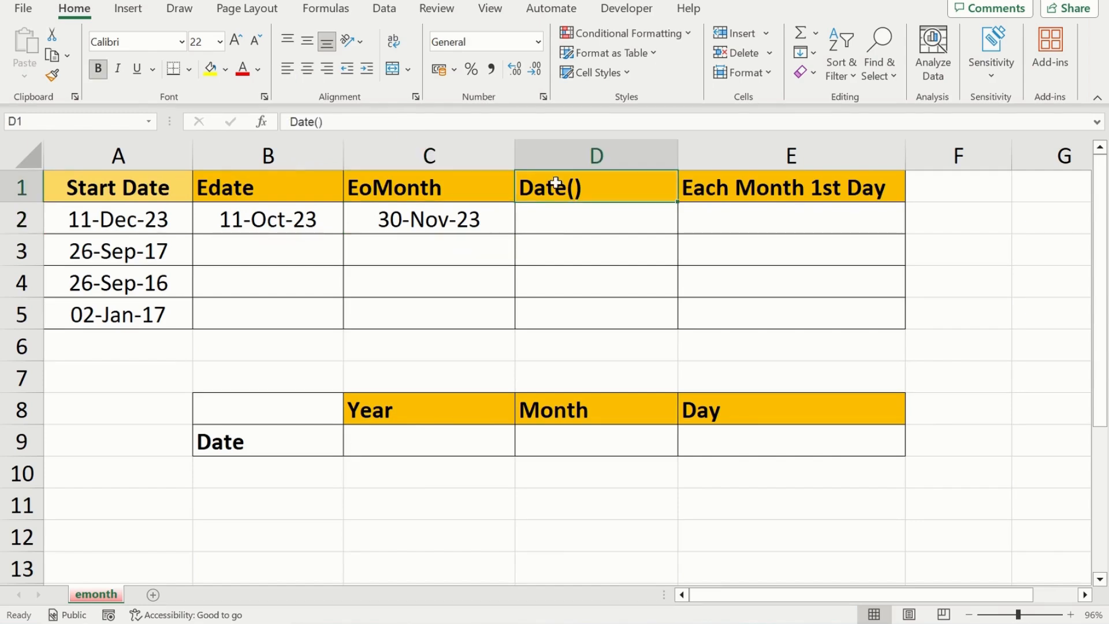
{"action": "left_click", "coordinate": [390, 446]}
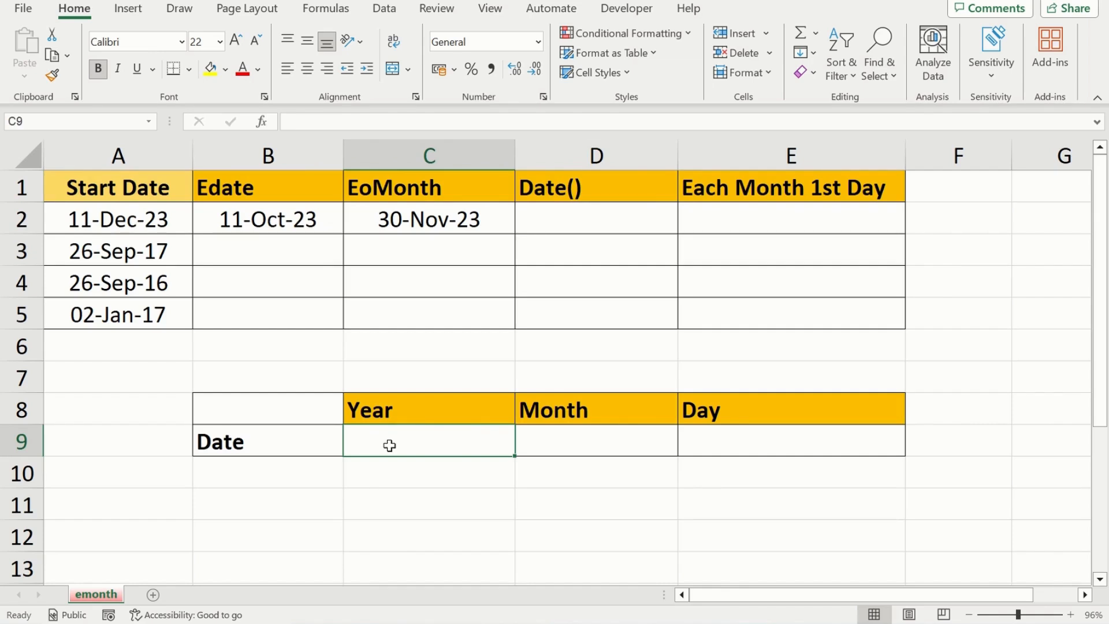
{"action": "key", "text": "Right"}
{"action": "key", "text": "Right"}
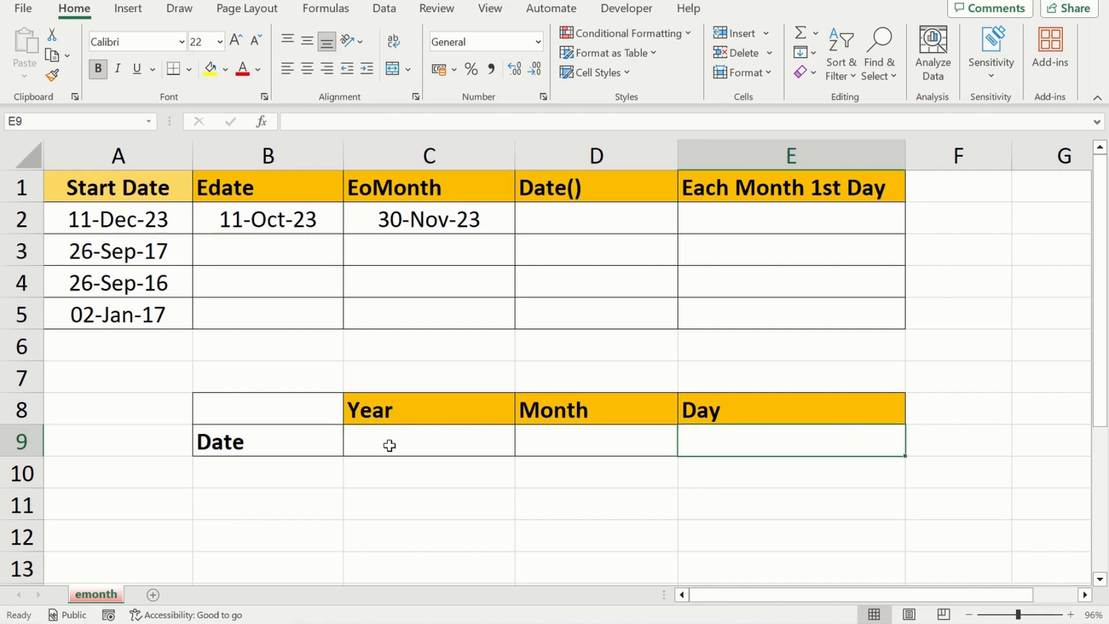
Step: In cell C9 under Year, enter a YEAR formula that refers to the start date in A2
{"action": "left_click", "coordinate": [390, 445]}
{"action": "type", "text": "=jye"}
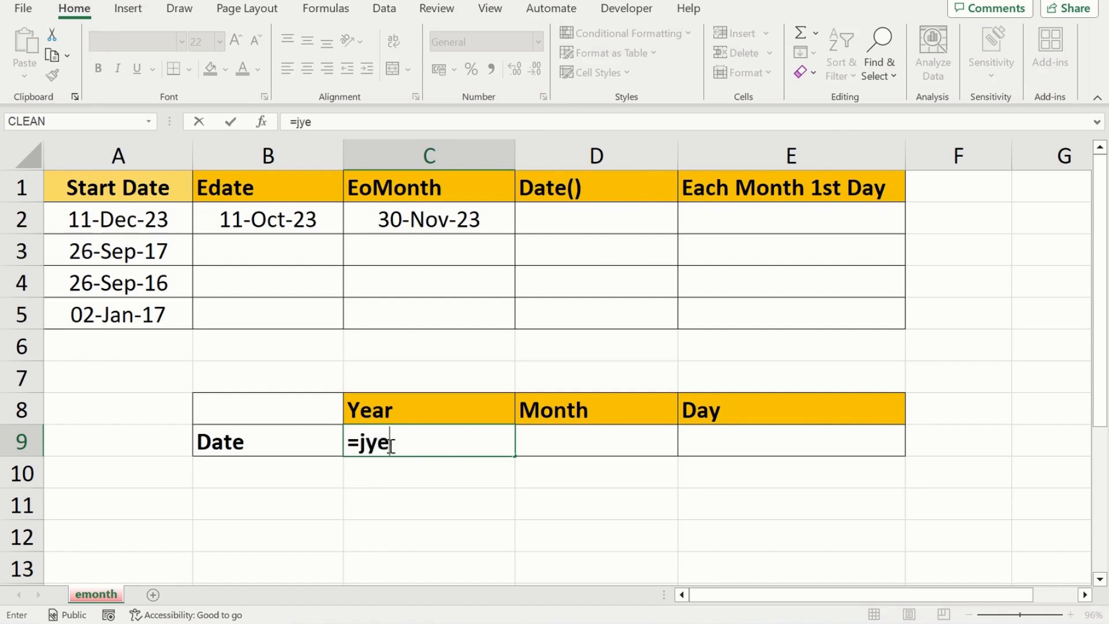
{"action": "key", "text": "BackSpace"}
{"action": "key", "text": "BackSpace"}
{"action": "key", "text": "BackSpace"}
{"action": "type", "text": "year"}
{"action": "key", "text": "Tab"}
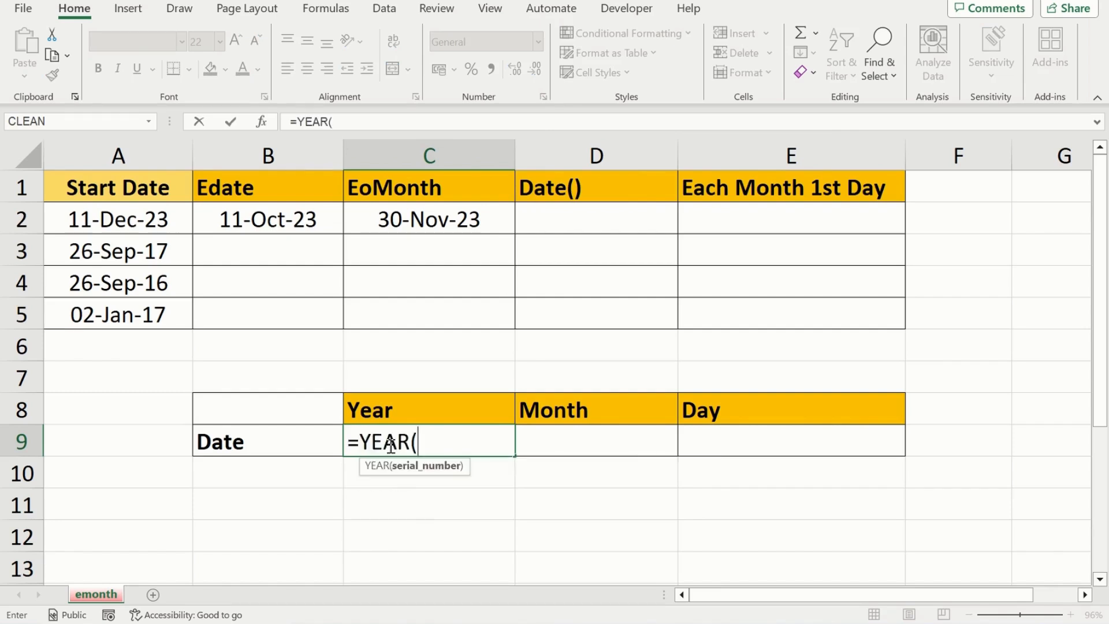
{"action": "key", "text": "Up"}
{"action": "key", "text": "Up"}
{"action": "key", "text": "Up"}
{"action": "key", "text": "Up"}
{"action": "key", "text": "Up"}
{"action": "key", "text": "Up"}
{"action": "key", "text": "Up"}
{"action": "key", "text": "Up"}
{"action": "key", "text": "Left"}
{"action": "key", "text": "Left"}
{"action": "key", "text": "Down"}
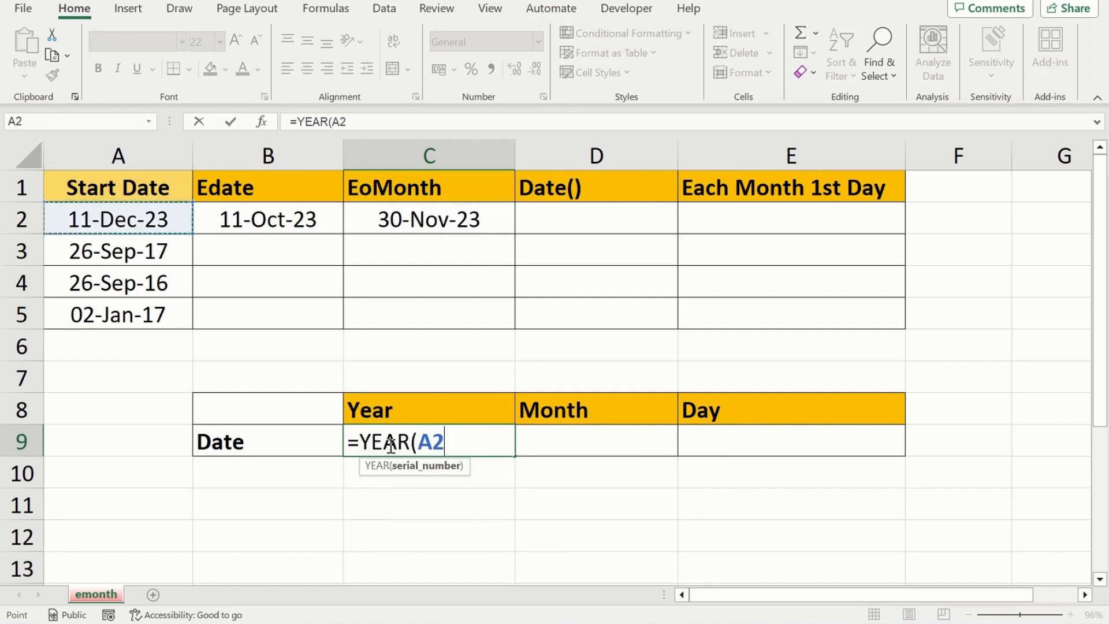
{"action": "type", "text": ")"}
{"action": "key", "text": "Return"}
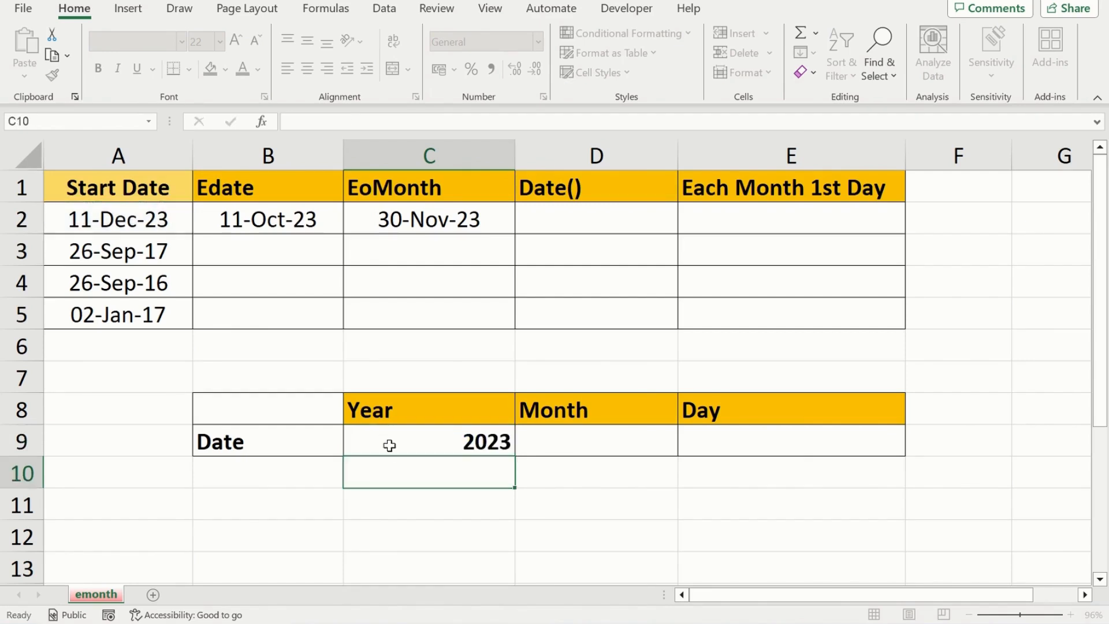
Step: In cell D9 under Month, enter a MONTH formula that refers to the start date in A2
{"action": "key", "text": "Up"}
{"action": "key", "text": "Right"}
{"action": "type", "text": "=mon"}
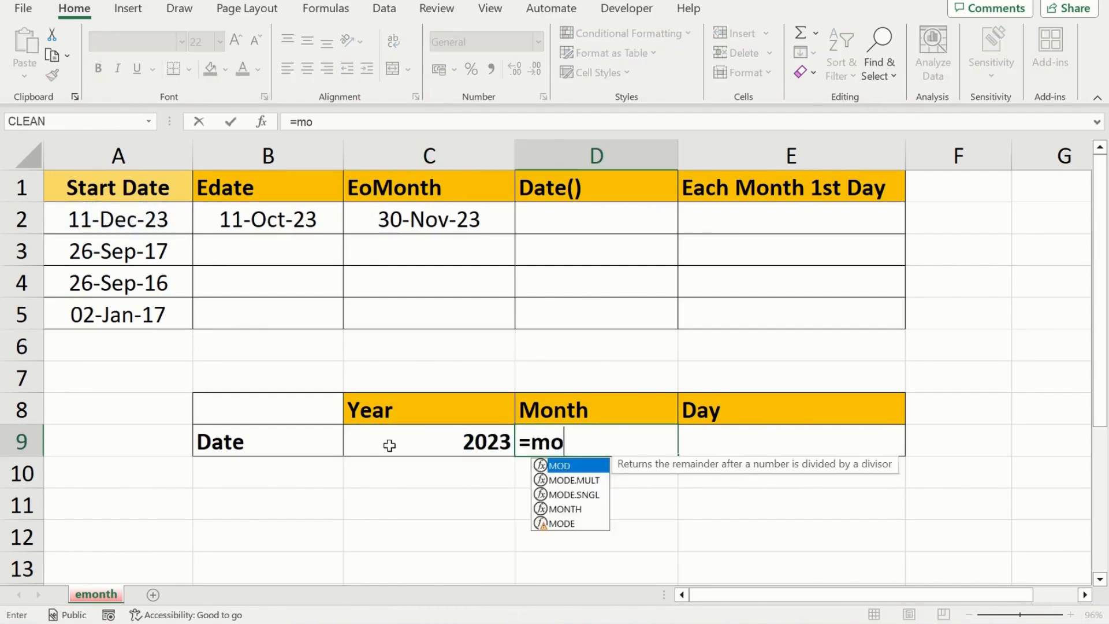
{"action": "key", "text": "Tab"}
{"action": "key", "text": "Up"}
{"action": "key", "text": "Up"}
{"action": "key", "text": "Up"}
{"action": "key", "text": "Up"}
{"action": "key", "text": "Up"}
{"action": "key", "text": "Up"}
{"action": "key", "text": "Up"}
{"action": "key", "text": "Up"}
{"action": "key", "text": "Left"}
{"action": "key", "text": "Left"}
{"action": "key", "text": "Left"}
{"action": "key", "text": "Down"}
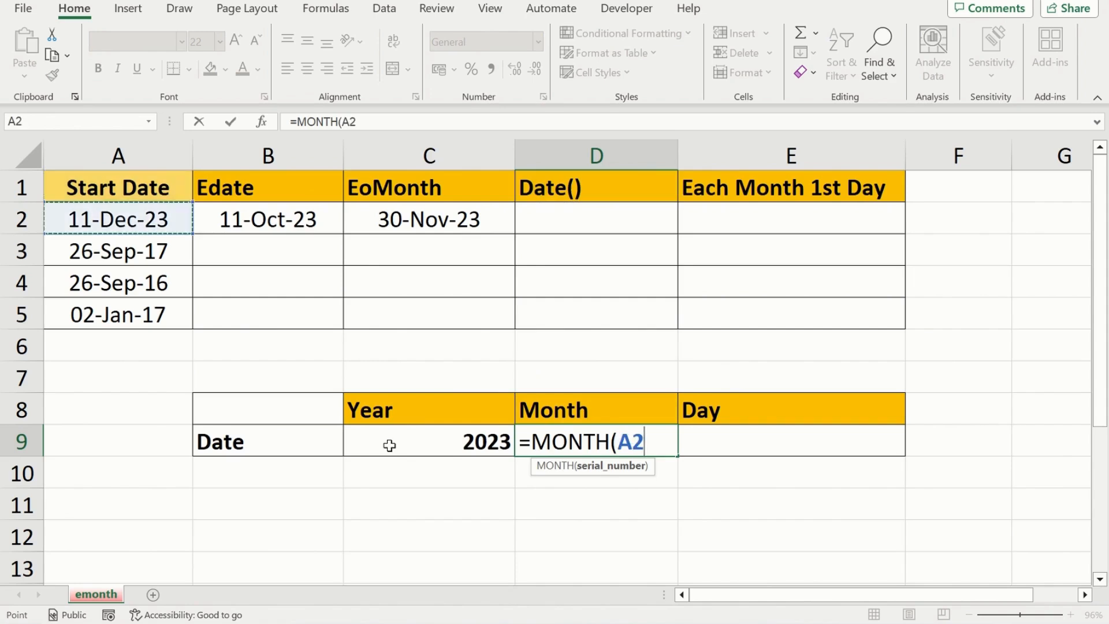
{"action": "type", "text": ")"}
{"action": "key", "text": "Return"}
Step: In cell E9 under Day, enter a DAY formula that refers to the start date in A2
{"action": "key", "text": "Up"}
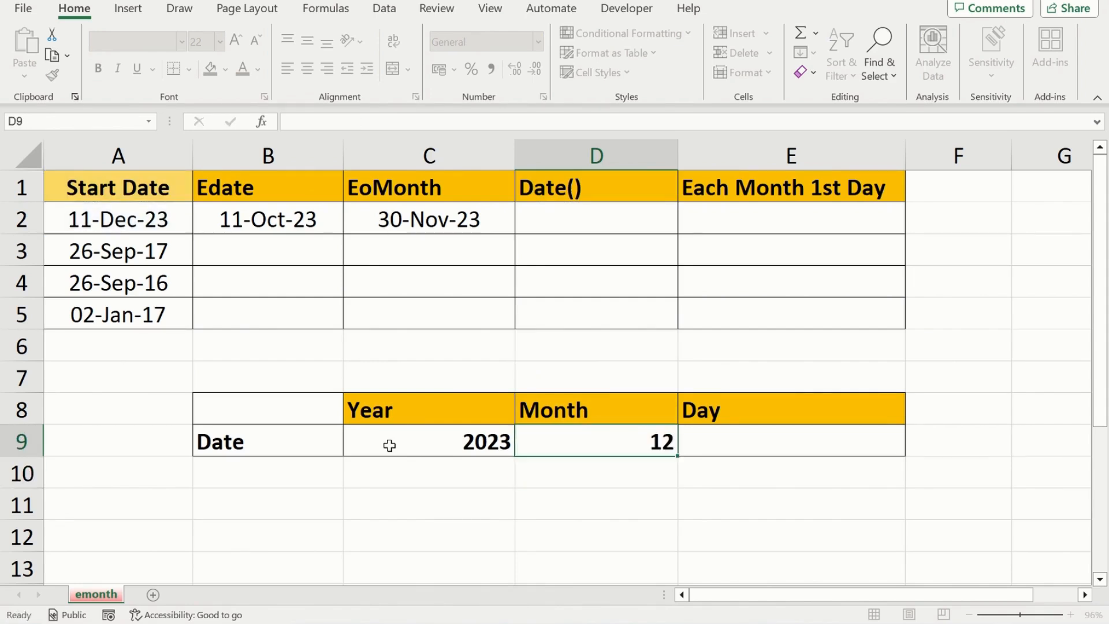
{"action": "key", "text": "Right"}
{"action": "type", "text": "=da"}
{"action": "key", "text": "Tab"}
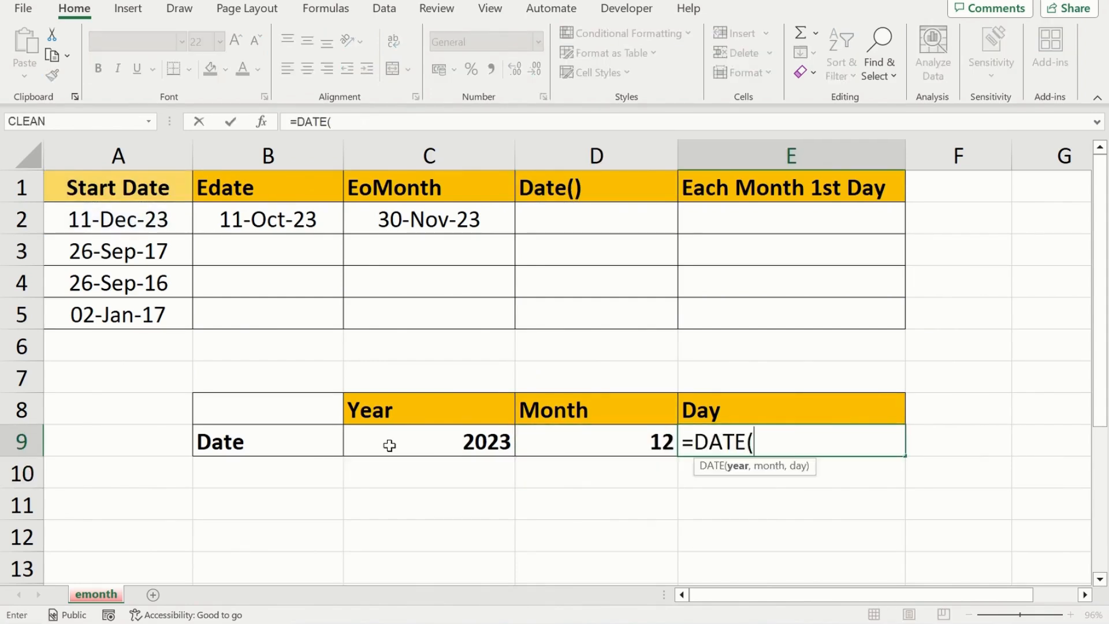
{"action": "key", "text": "BackSpace"}
{"action": "key", "text": "BackSpace"}
{"action": "key", "text": "BackSpace"}
{"action": "key", "text": "BackSpace"}
{"action": "key", "text": "BackSpace"}
{"action": "type", "text": "day"}
{"action": "key", "text": "Tab"}
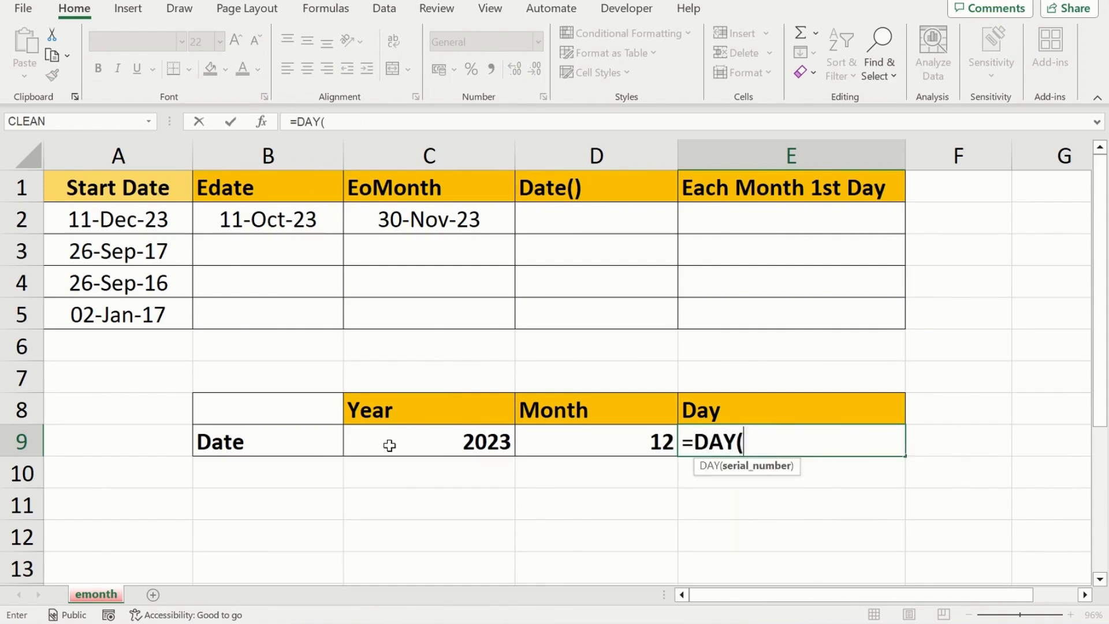
{"action": "key", "text": "Up"}
{"action": "key", "text": "Up"}
{"action": "key", "text": "Up"}
{"action": "key", "text": "Up"}
{"action": "key", "text": "Up"}
{"action": "key", "text": "Up"}
{"action": "key", "text": "Up"}
{"action": "key", "text": "Up"}
{"action": "key", "text": "Left"}
{"action": "key", "text": "Left"}
{"action": "key", "text": "Left"}
{"action": "key", "text": "Left"}
{"action": "key", "text": "Down"}
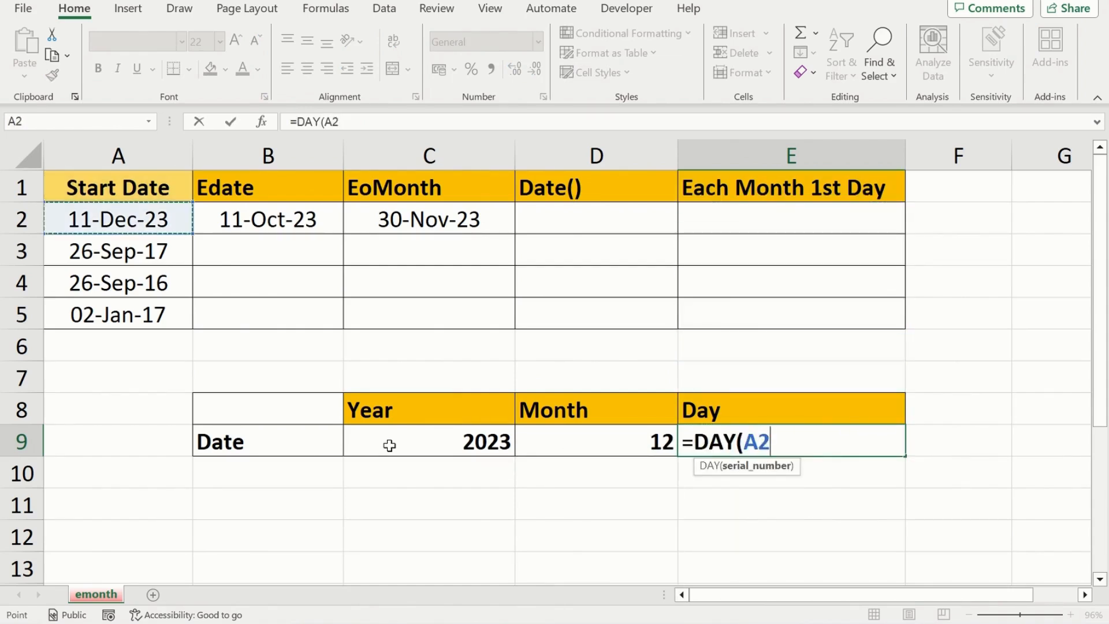
{"action": "type", "text": ")"}
{"action": "key", "text": "ctrl+Return"}
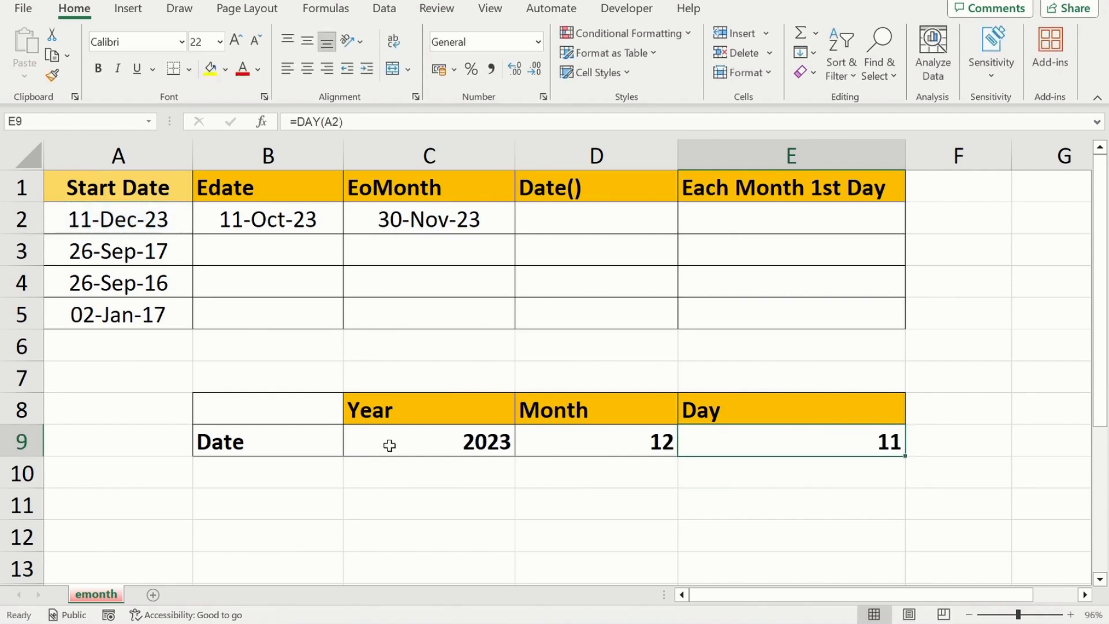
{"action": "key", "text": "Left"}
{"action": "key", "text": "Left"}
{"action": "key", "text": "Up"}
{"action": "key", "text": "Up"}
{"action": "key", "text": "Up"}
{"action": "key", "text": "Up"}
{"action": "key", "text": "Up"}
{"action": "key", "text": "Up"}
{"action": "key", "text": "Up"}
{"action": "key", "text": "Up"}
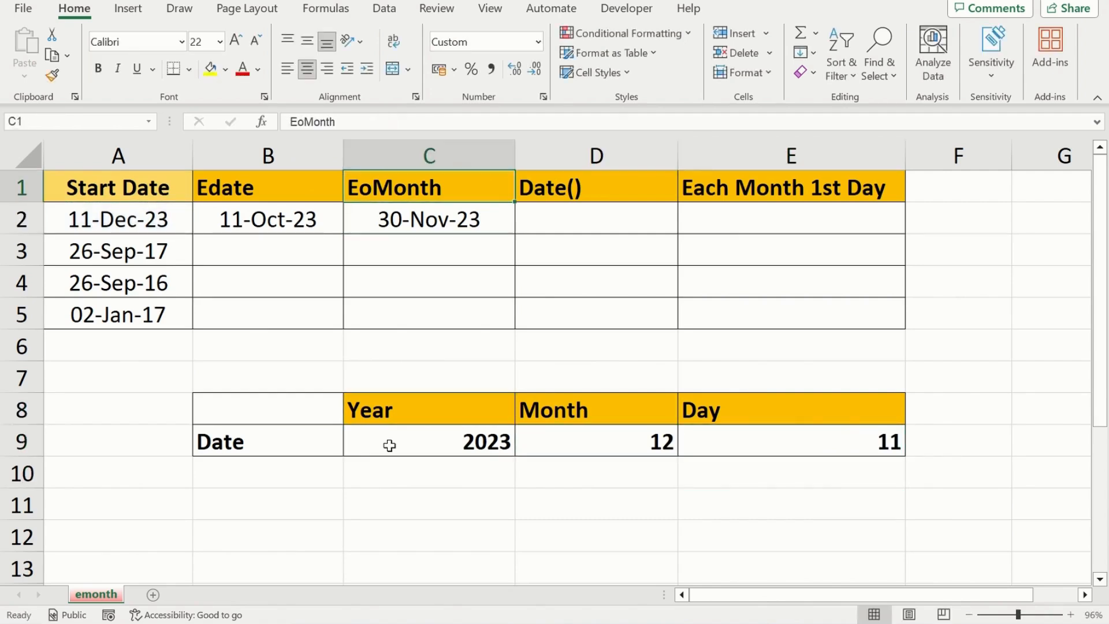
{"action": "key", "text": "Left"}
{"action": "key", "text": "Left"}
{"action": "key", "text": "Down"}
{"action": "key", "text": "Down"}
{"action": "key", "text": "Down"}
{"action": "key", "text": "Down"}
{"action": "key", "text": "Right"}
{"action": "key", "text": "Down"}
{"action": "key", "text": "Down"}
{"action": "key", "text": "Down"}
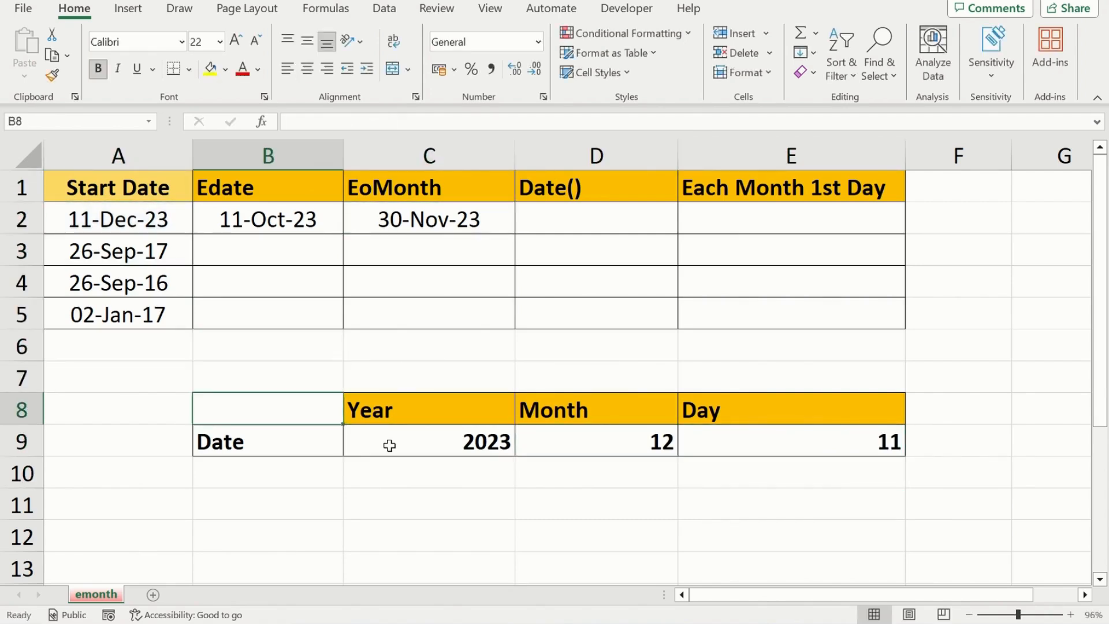
{"action": "key", "text": "Right"}
{"action": "key", "text": "Right"}
{"action": "key", "text": "Right"}
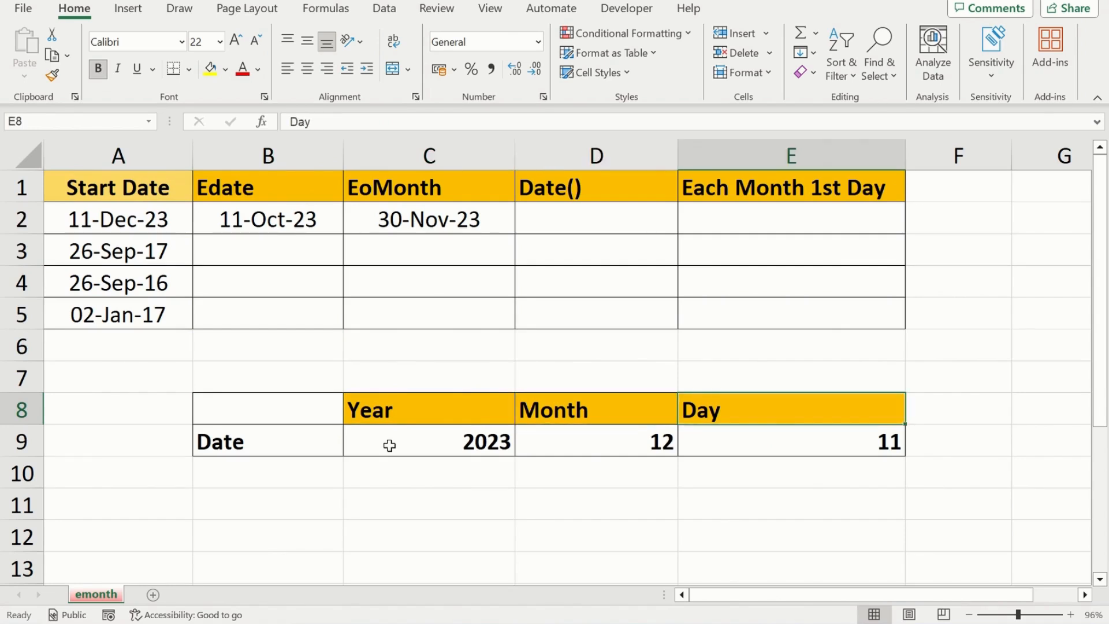
Step: In cell D2, enter a DATE formula with C9 as year, D9 as month and E9 as day
{"action": "key", "text": "ctrl+Up"}
{"action": "key", "text": "Left"}
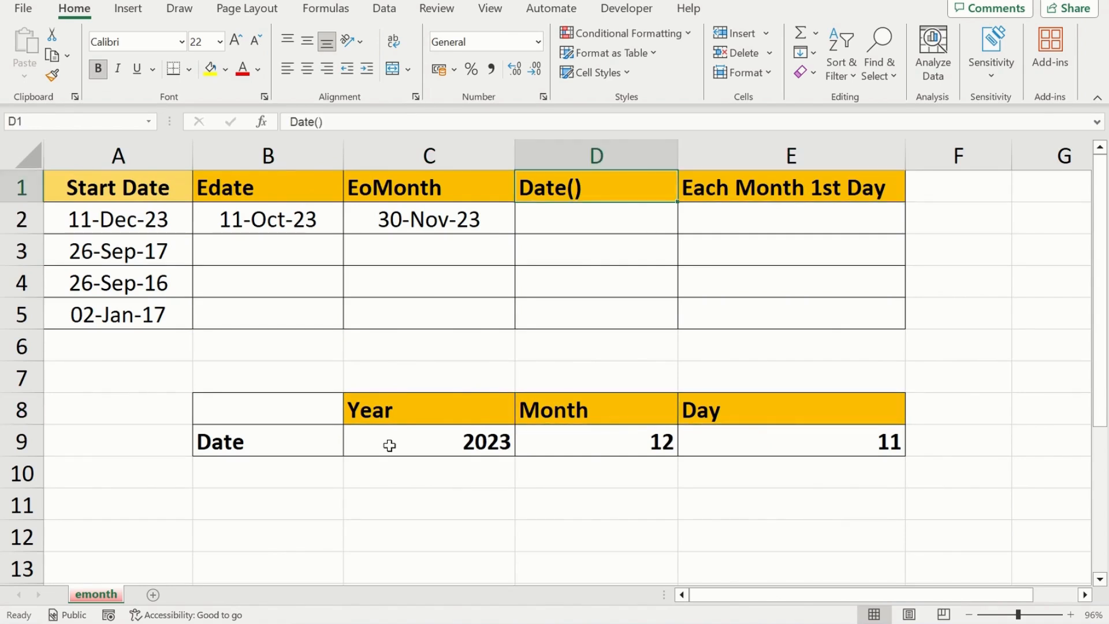
{"action": "key", "text": "Down"}
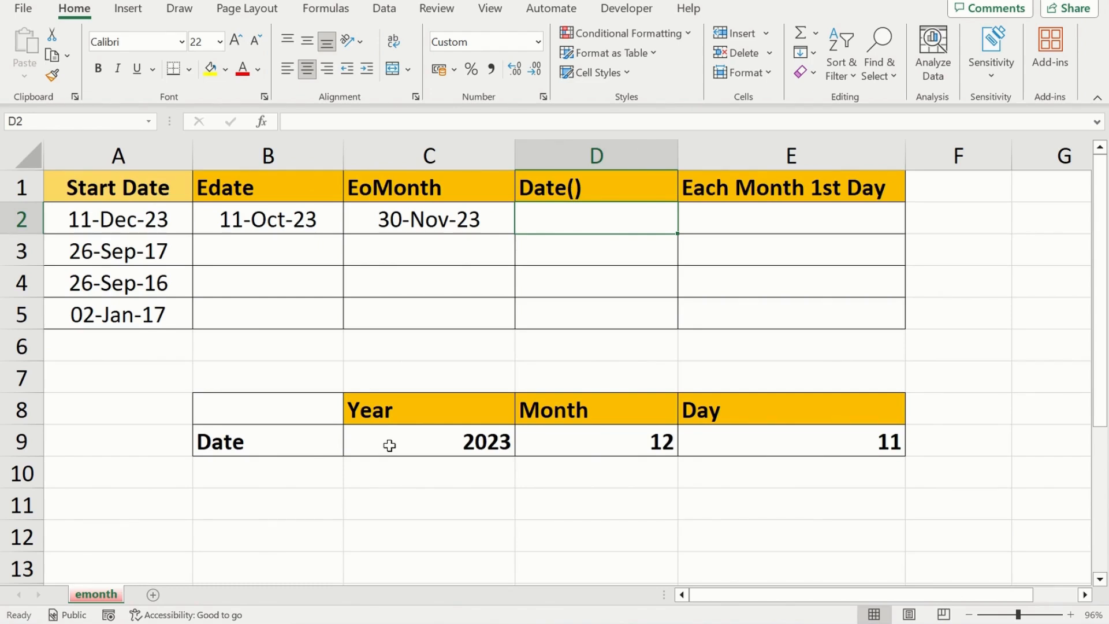
{"action": "type", "text": "=date"}
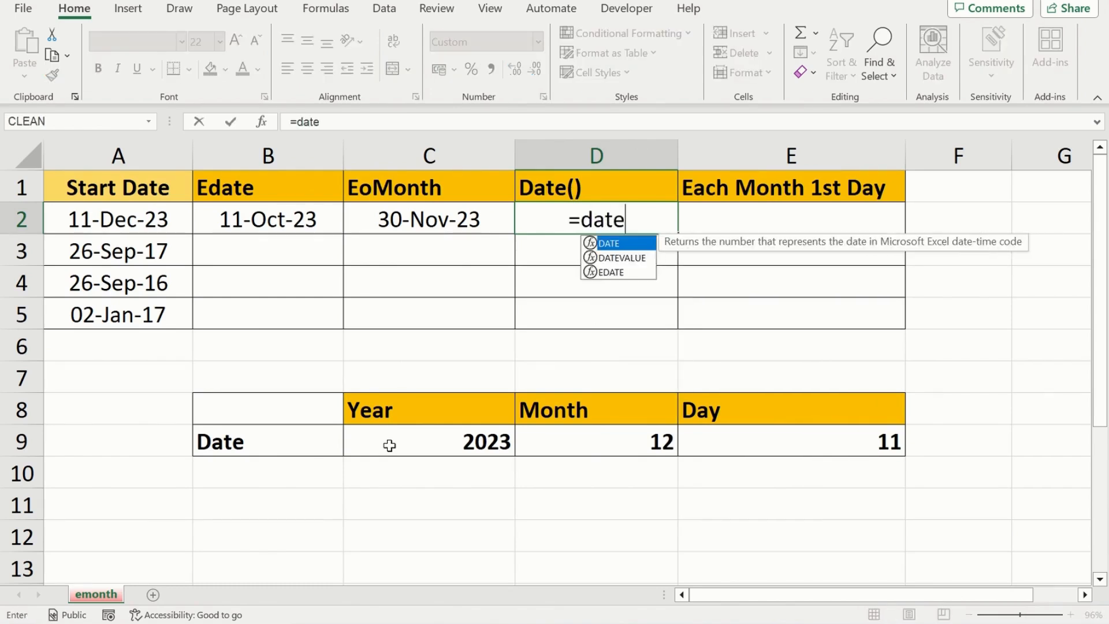
{"action": "key", "text": "Tab"}
{"action": "key", "text": "Down"}
{"action": "key", "text": "Down"}
{"action": "key", "text": "Down"}
{"action": "key", "text": "Down"}
{"action": "key", "text": "Down"}
{"action": "key", "text": "Down"}
{"action": "key", "text": "Down"}
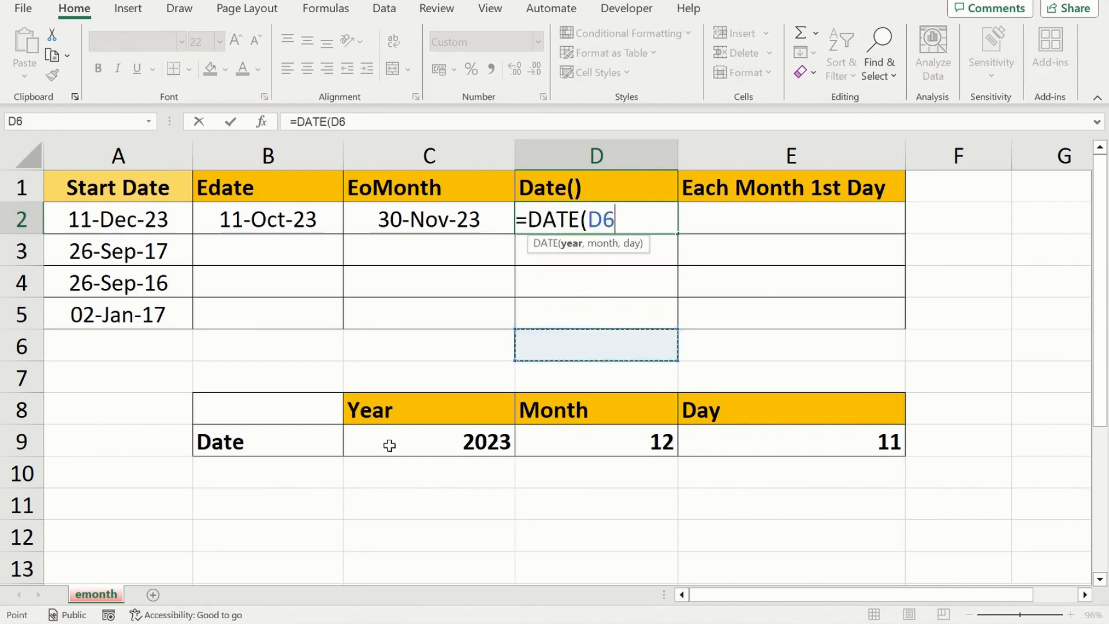
{"action": "key", "text": "Left"}
{"action": "type", "text": ","}
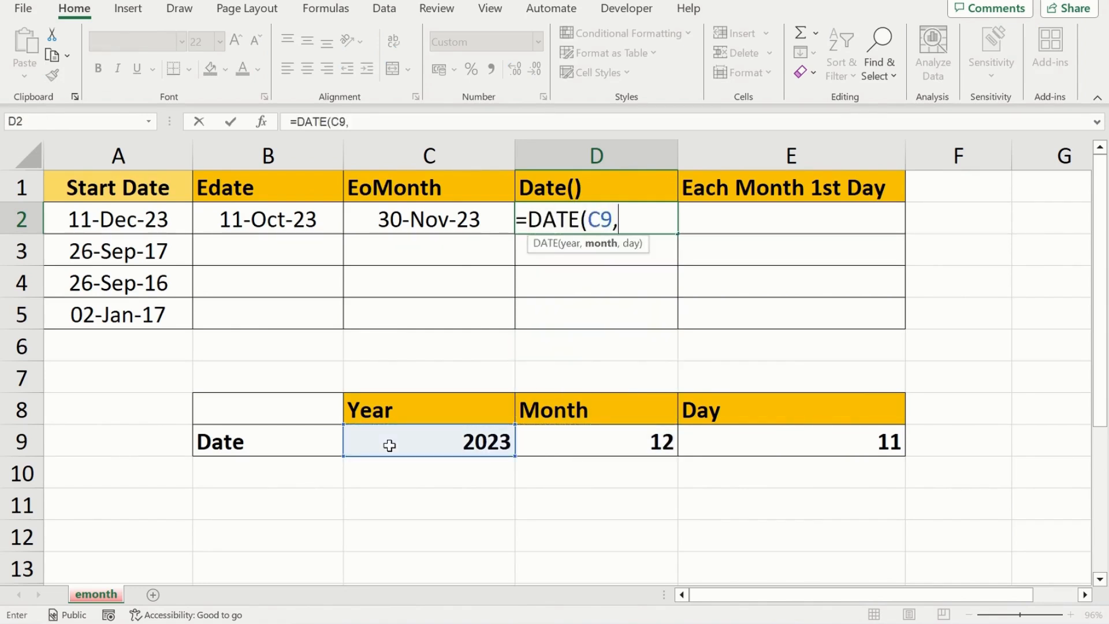
{"action": "key", "text": "Down"}
{"action": "key", "text": "Down"}
{"action": "key", "text": "Down"}
{"action": "key", "text": "Down"}
{"action": "key", "text": "Down"}
{"action": "key", "text": "Down"}
{"action": "key", "text": "Down"}
{"action": "key", "text": "Down"}
{"action": "key", "text": "Up"}
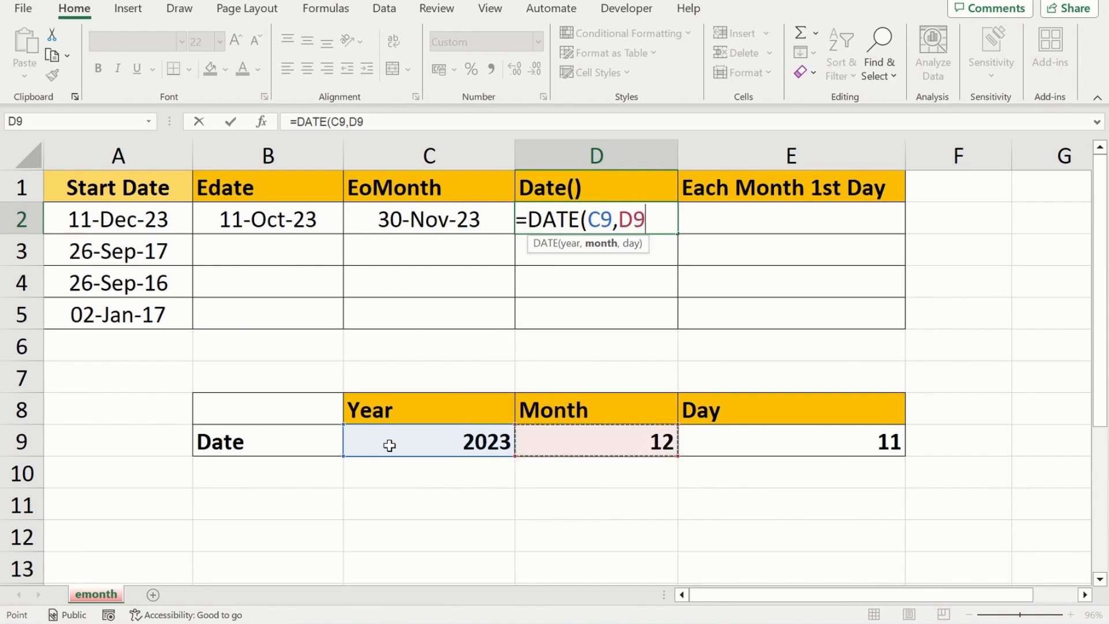
{"action": "type", "text": ","}
{"action": "key", "text": "Down"}
{"action": "key", "text": "Down"}
{"action": "key", "text": "Down"}
{"action": "key", "text": "Down"}
{"action": "key", "text": "Down"}
{"action": "key", "text": "Down"}
{"action": "key", "text": "Down"}
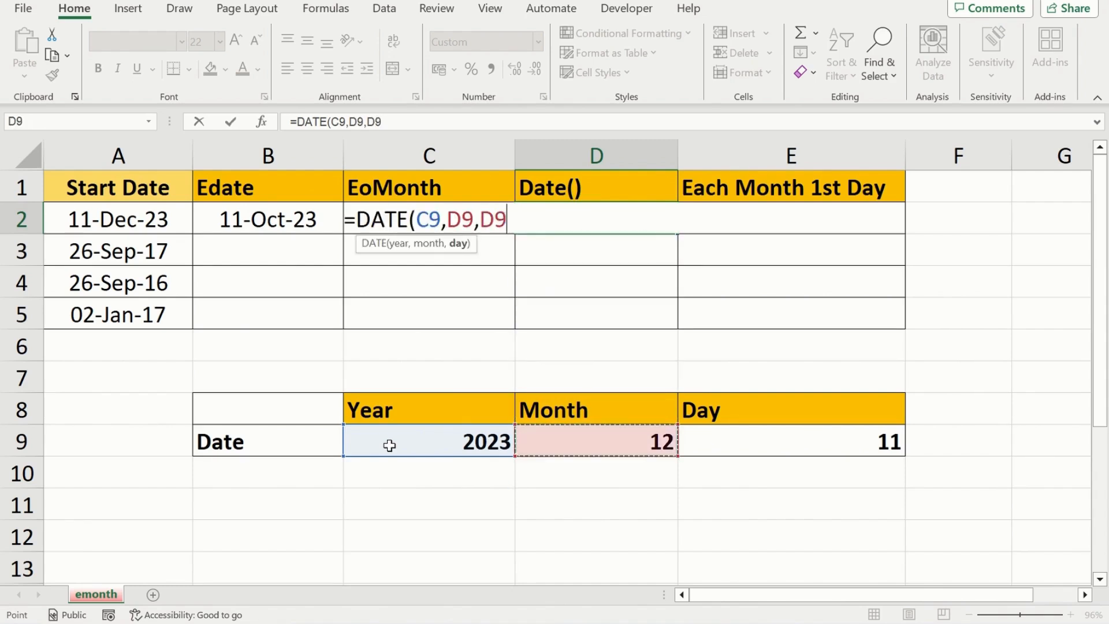
{"action": "key", "text": "Right"}
{"action": "type", "text": ")"}
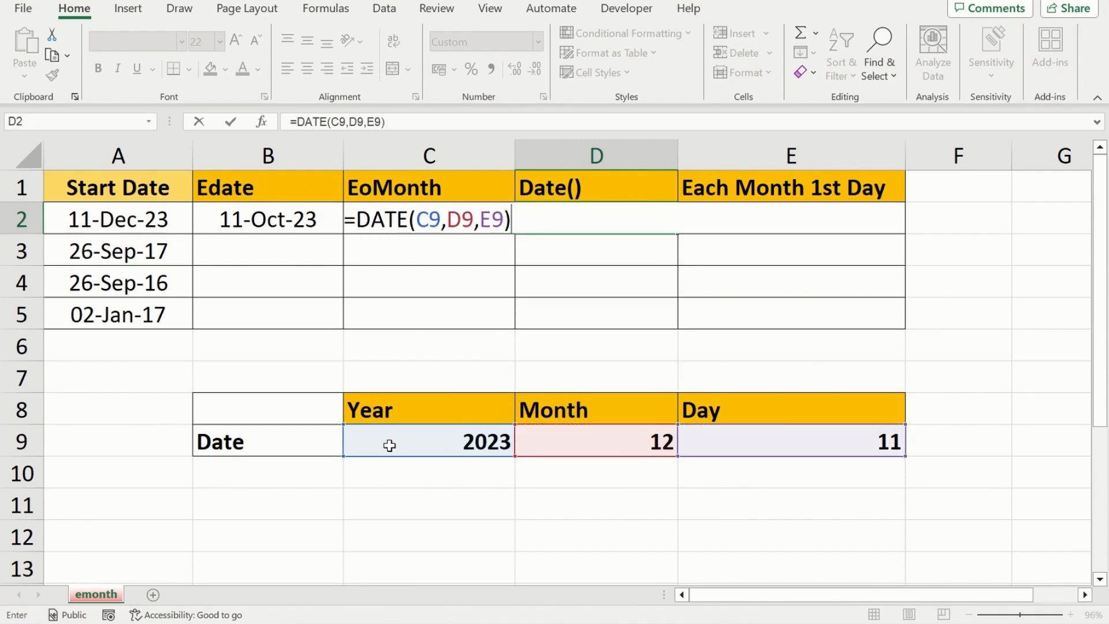
{"action": "key", "text": "Return"}
{"action": "key", "text": "Up"}
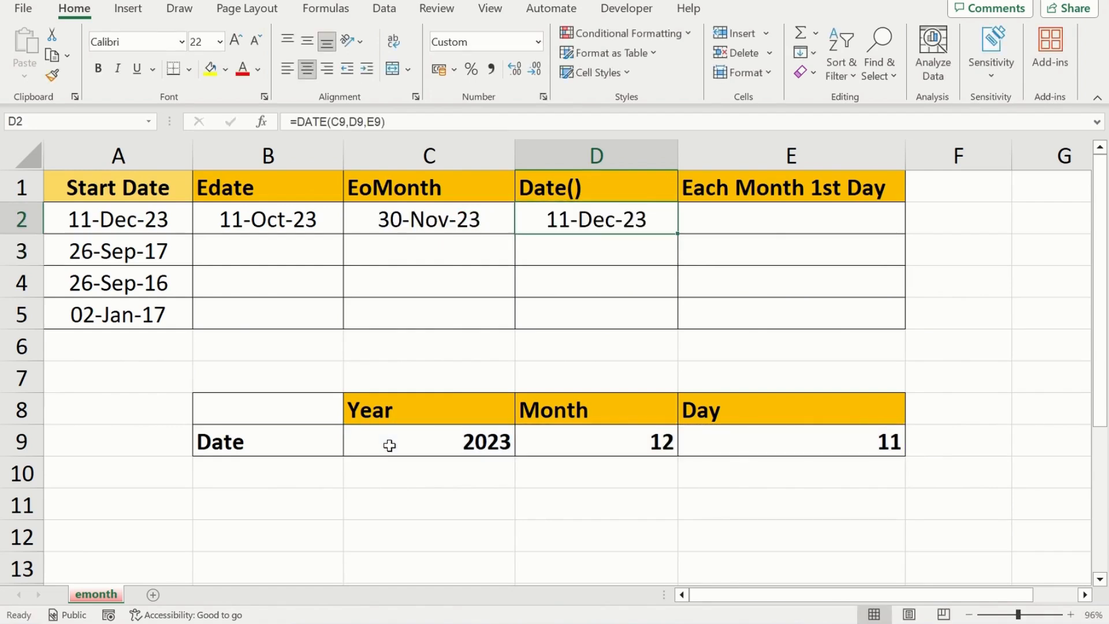
Step: In cell D2, start a new DATE formula with YEAR(A2) as its year argument
{"action": "key", "text": "ctrl+Left"}
{"action": "key", "text": "ctrl+Right"}
{"action": "type", "text": "="}
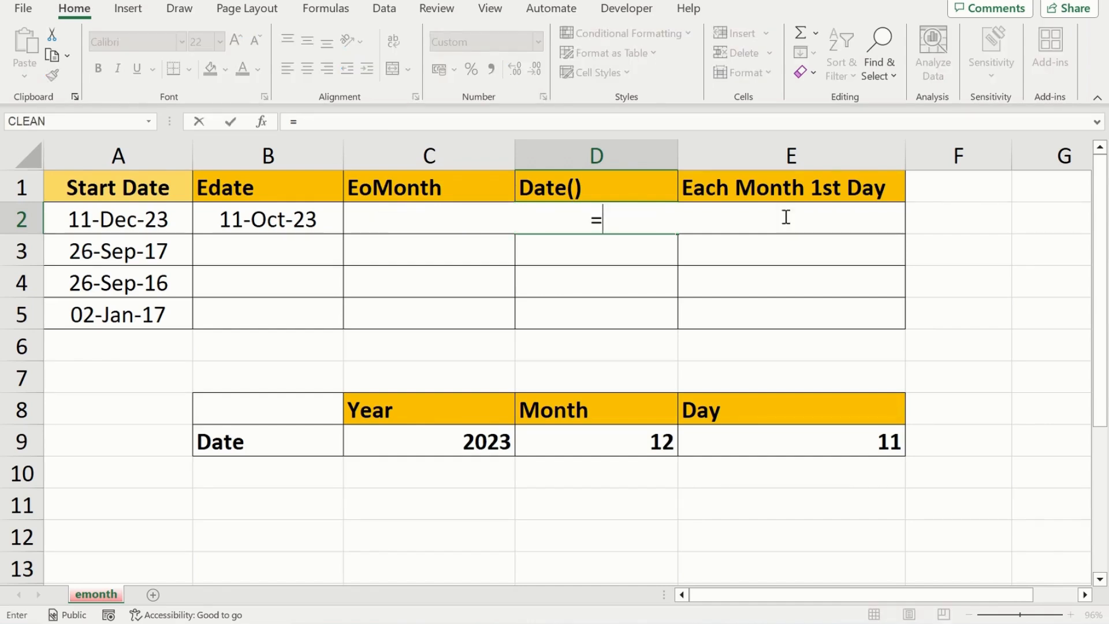
{"action": "type", "text": "date"}
{"action": "key", "text": "Tab"}
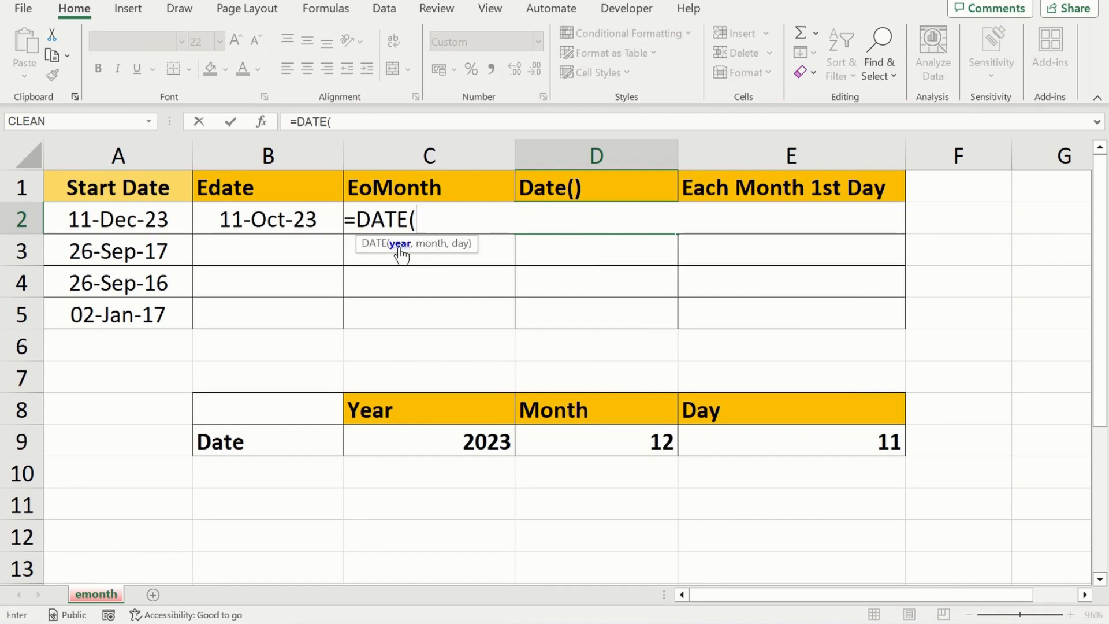
{"action": "type", "text": "yea"}
{"action": "key", "text": "Tab"}
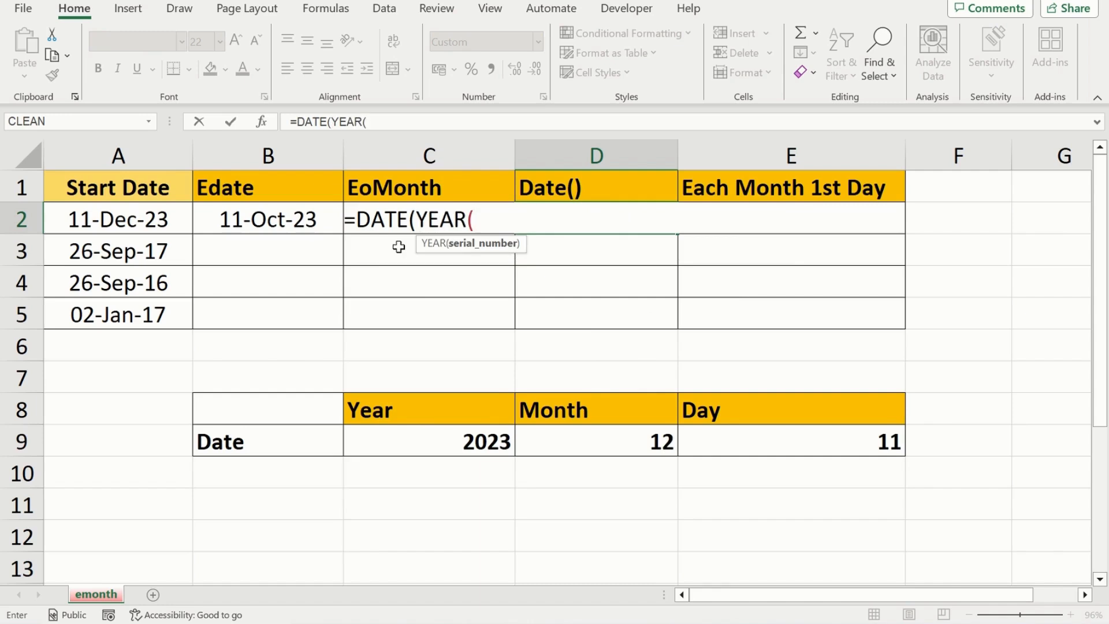
{"action": "left_click", "coordinate": [117, 222]}
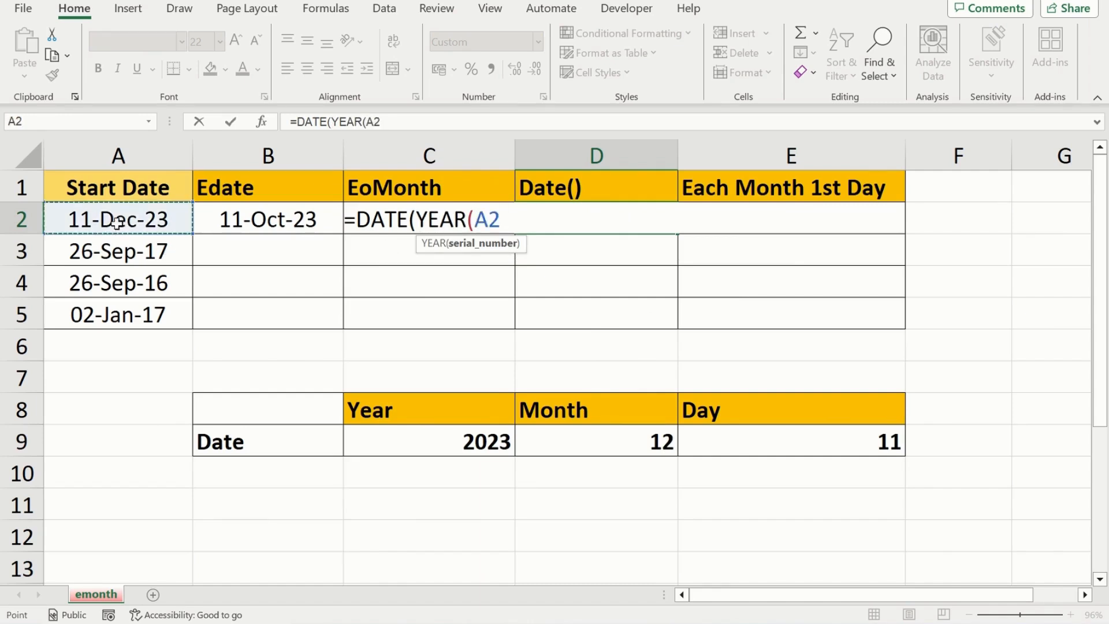
{"action": "type", "text": "),"}
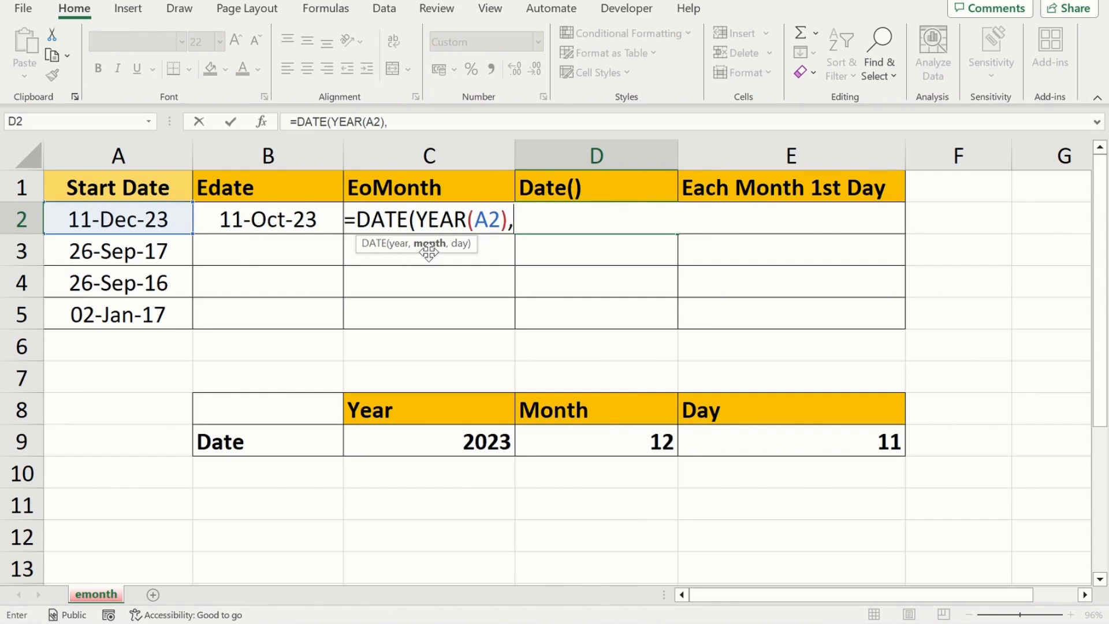
Step: Complete the DATE formula in D2 with MONTH(A2) as the month and DAY(A2) as the day
{"action": "type", "text": "month"}
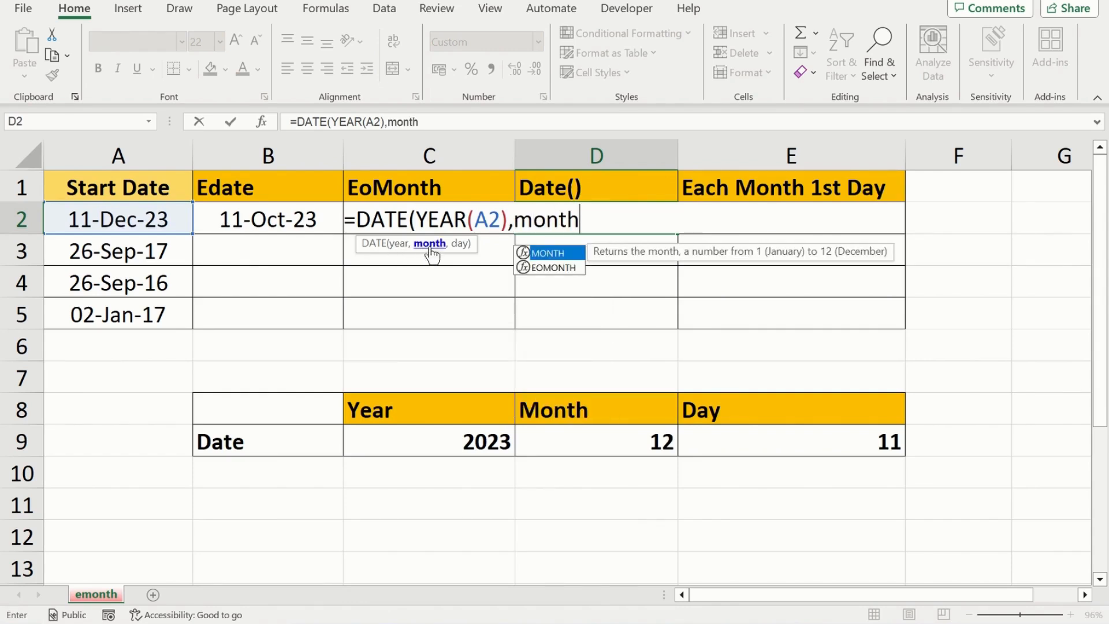
{"action": "key", "text": "Tab"}
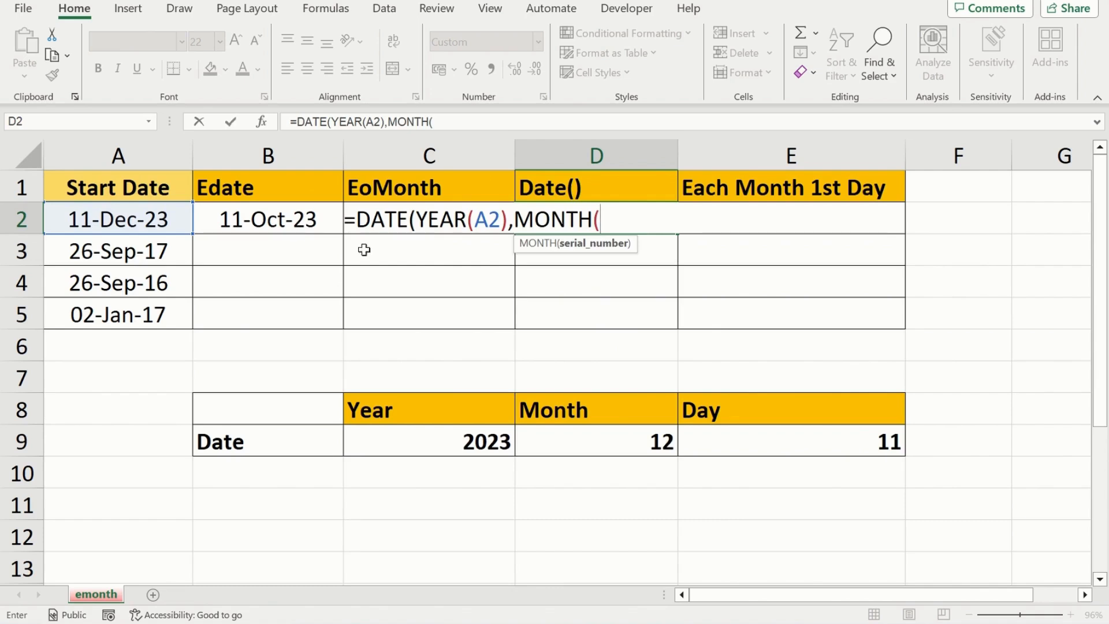
{"action": "left_click", "coordinate": [111, 218]}
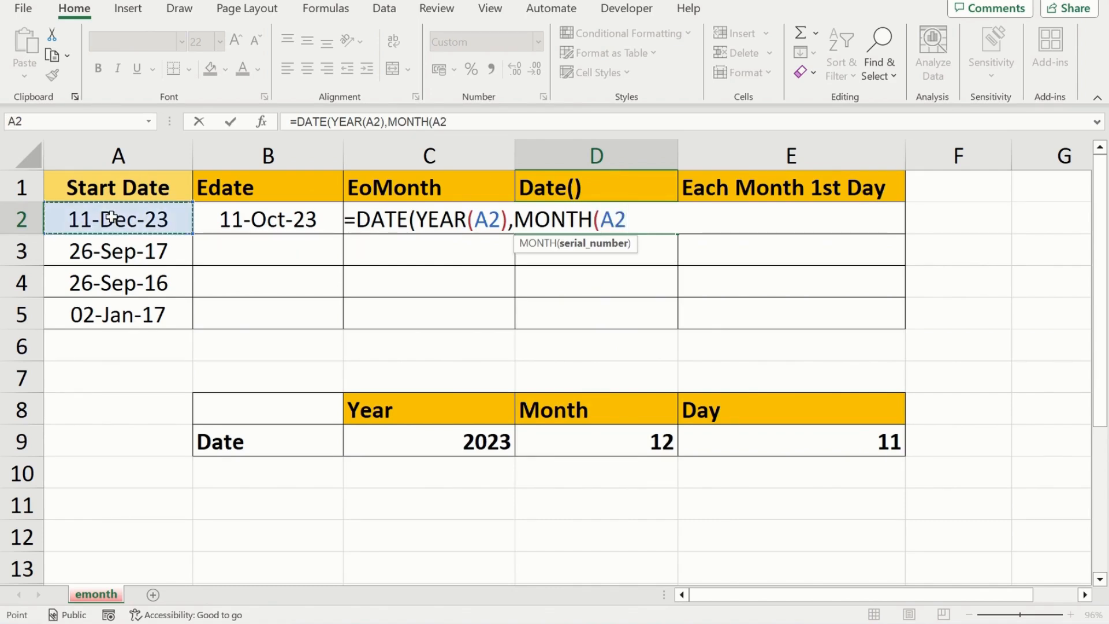
{"action": "type", "text": "),"}
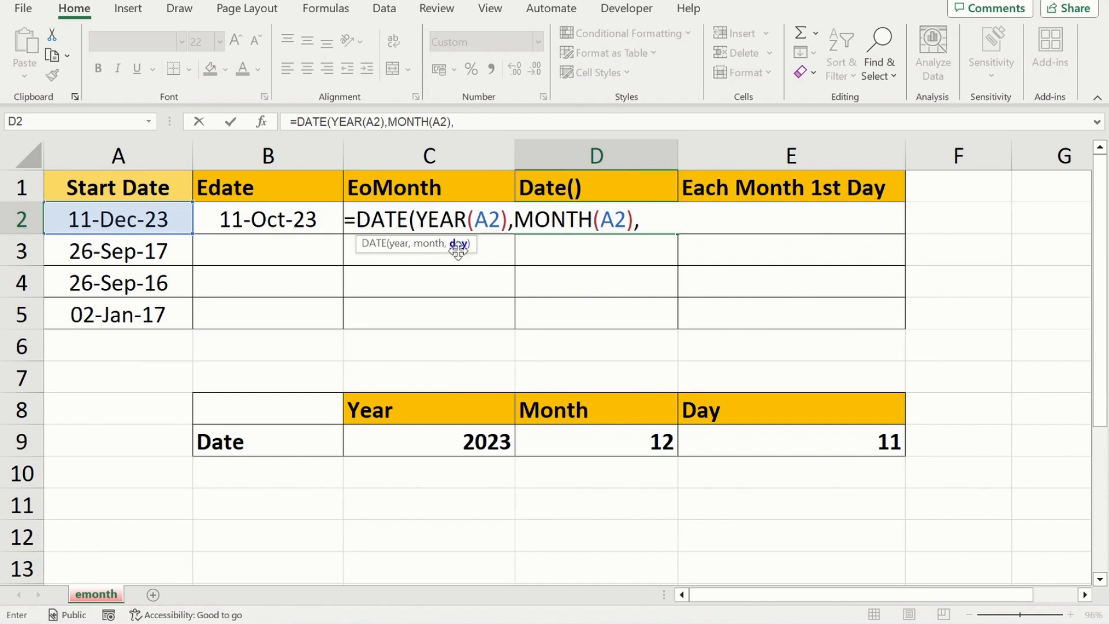
{"action": "type", "text": "day"}
{"action": "key", "text": "Tab"}
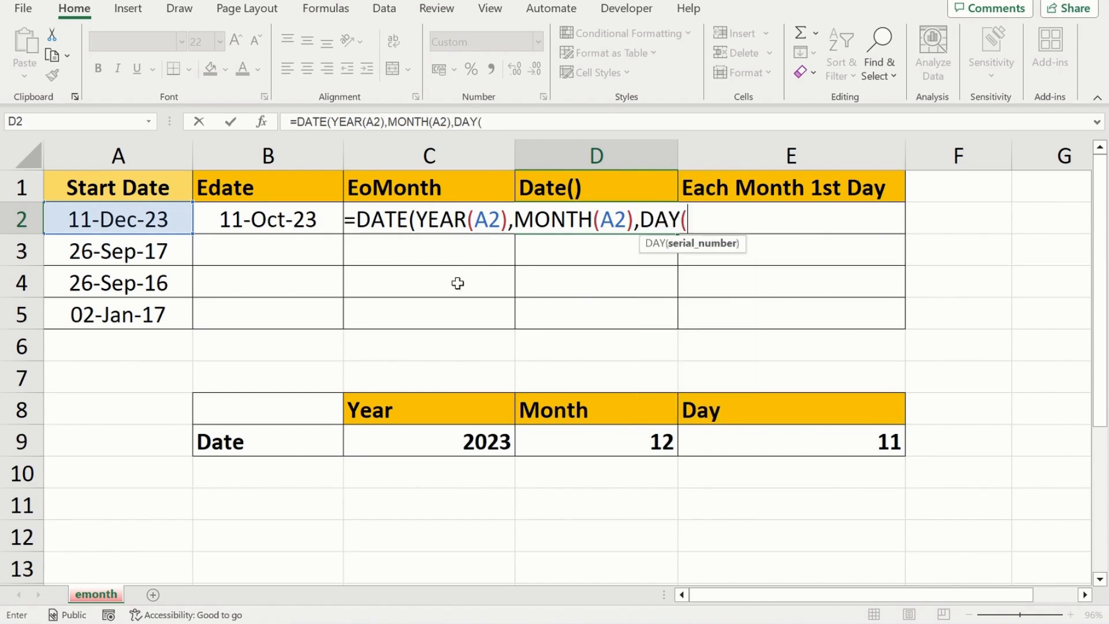
{"action": "left_click", "coordinate": [156, 231]}
{"action": "type", "text": ")"}
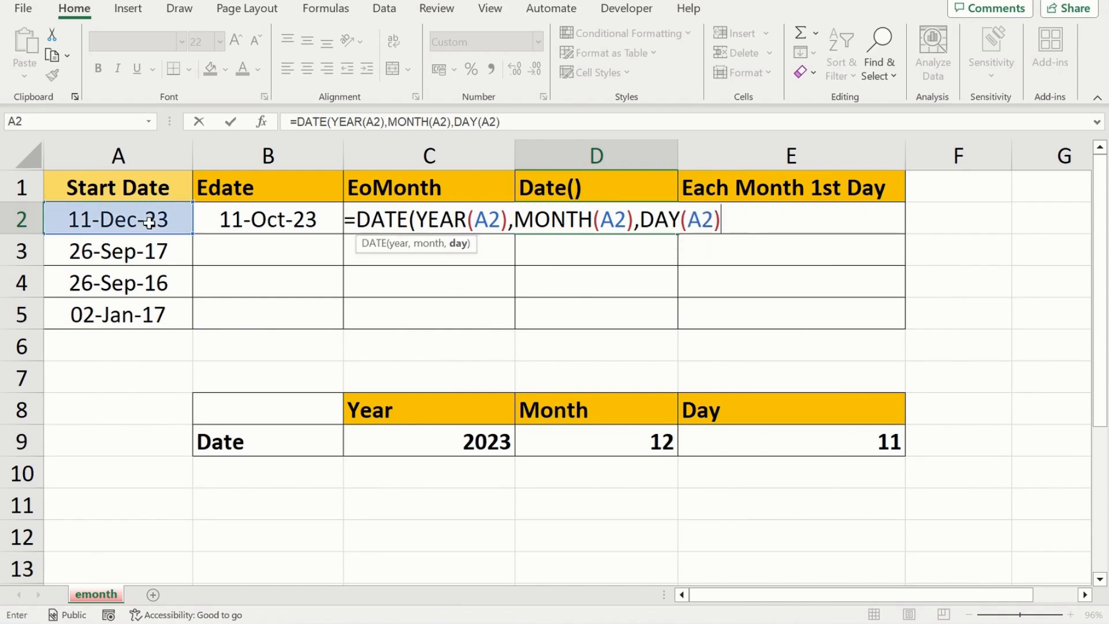
{"action": "type", "text": ")"}
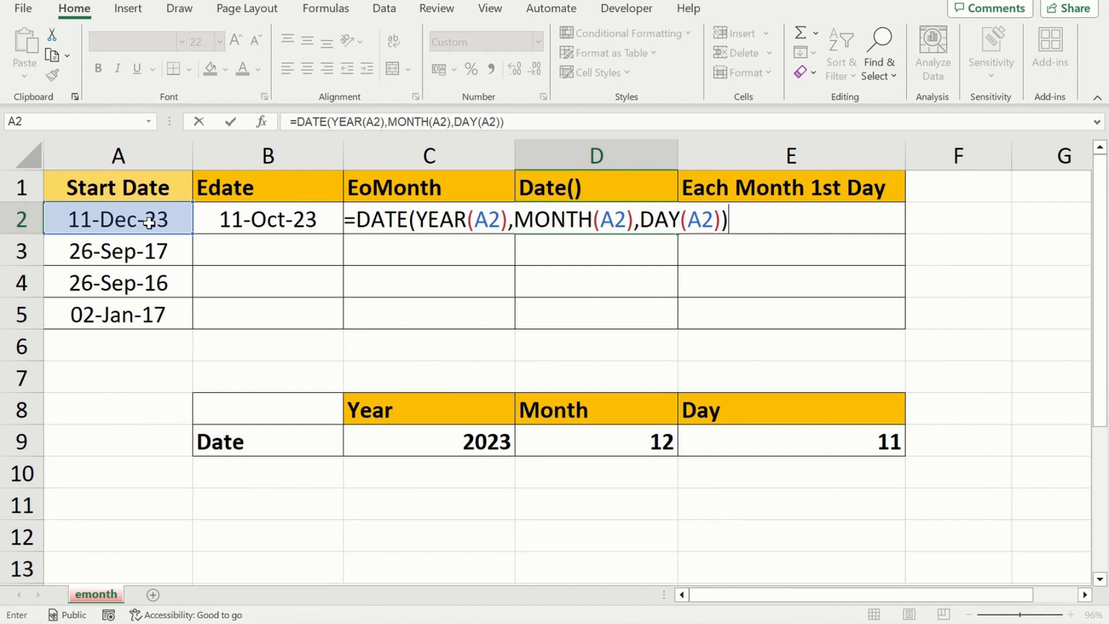
{"action": "key", "text": "Return"}
{"action": "key", "text": "Up"}
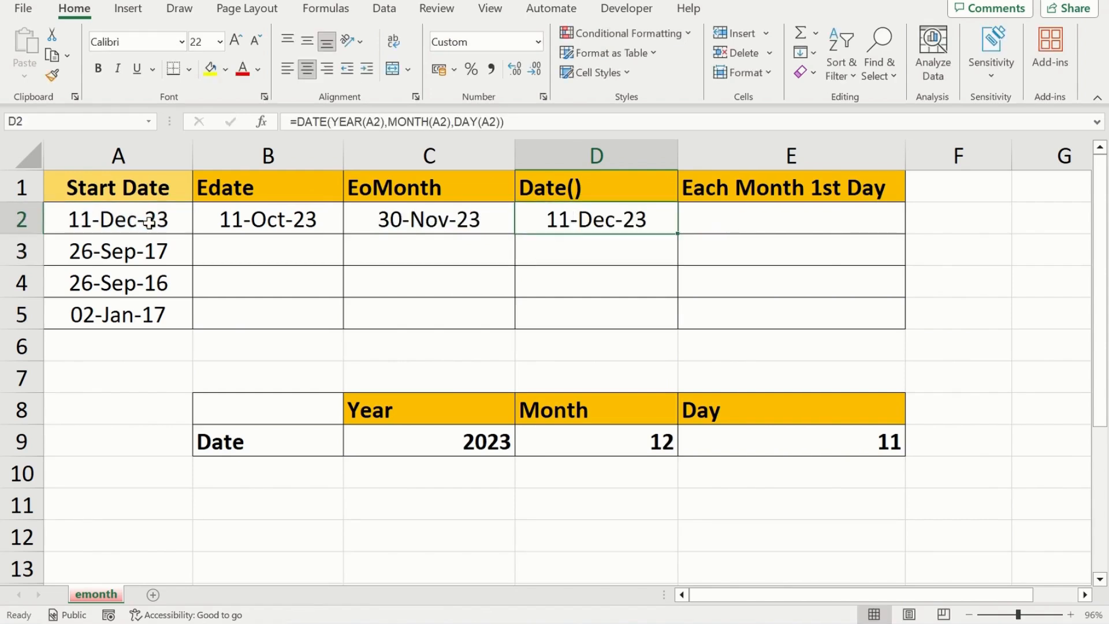
Step: Edit the formula in D2 so that 1 is added to the YEAR(A2) argument
{"action": "left_click", "coordinate": [149, 223]}
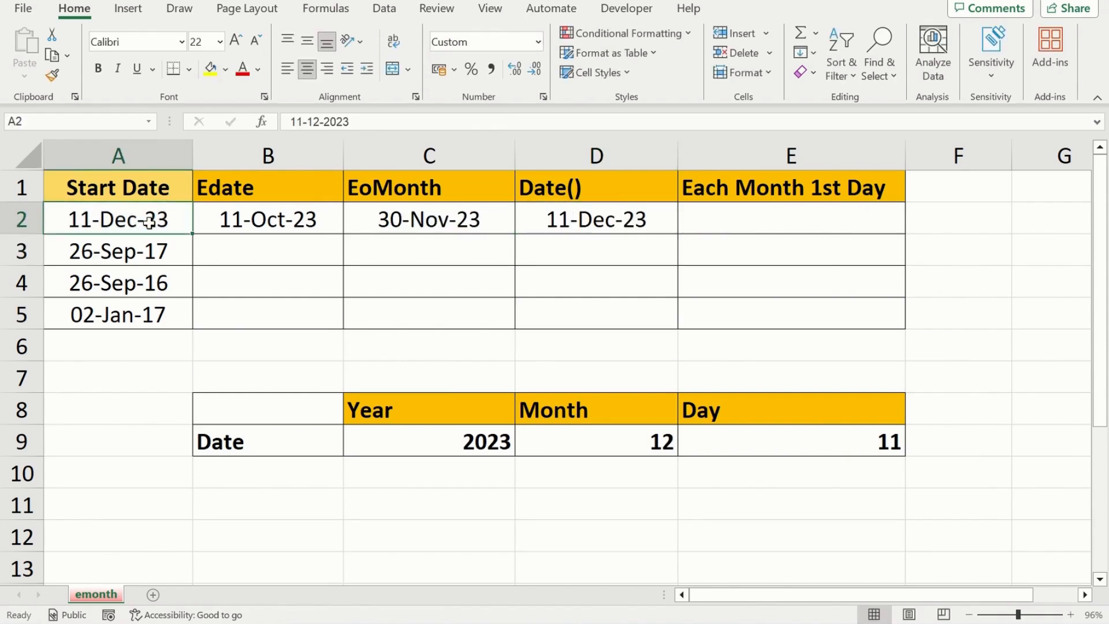
{"action": "key", "text": "Right"}
{"action": "key", "text": "Right"}
{"action": "key", "text": "Right"}
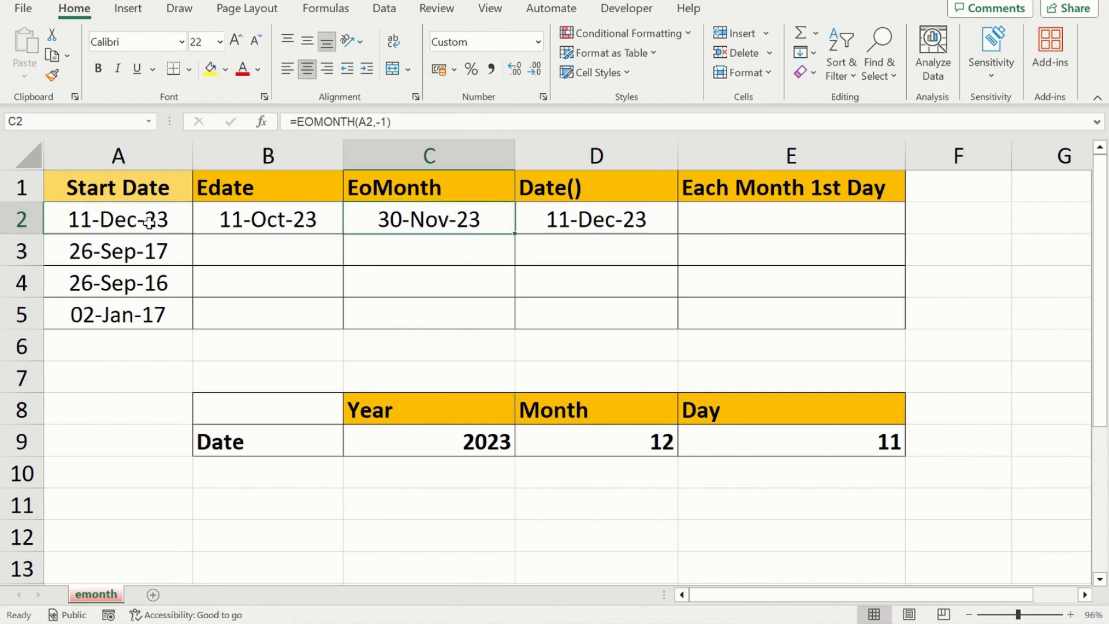
{"action": "key", "text": "F2"}
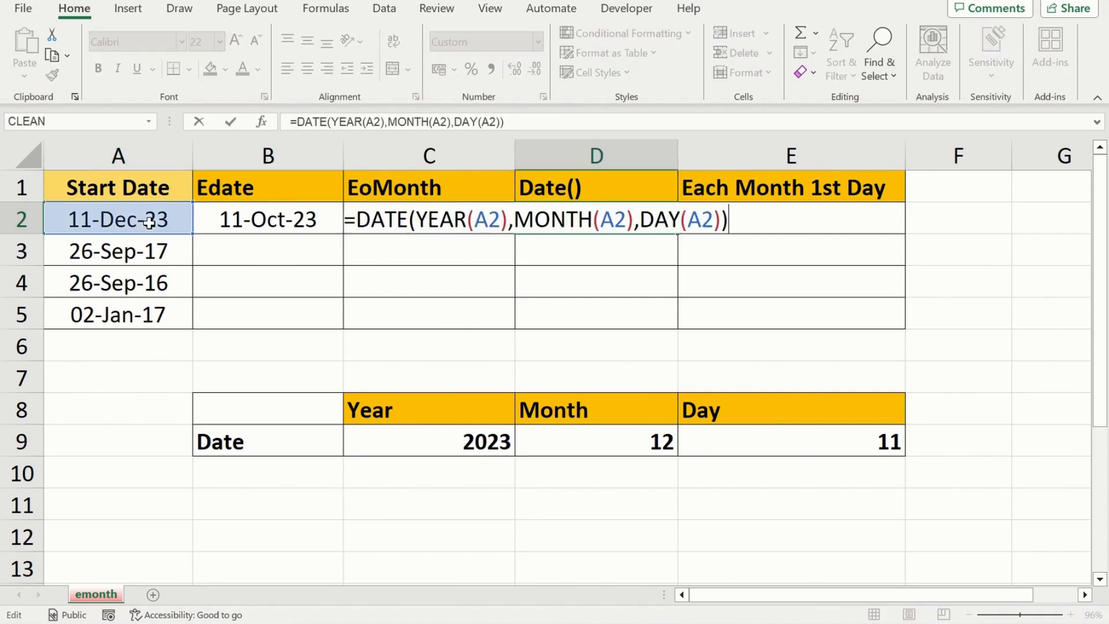
{"action": "key", "text": "Left"}
{"action": "key", "text": "Left"}
{"action": "key", "text": "Left"}
{"action": "key", "text": "Left"}
{"action": "key", "text": "Left"}
{"action": "key", "text": "Left"}
{"action": "key", "text": "Left"}
{"action": "key", "text": "Left"}
{"action": "key", "text": "Left"}
{"action": "key", "text": "Left"}
{"action": "key", "text": "Left"}
{"action": "key", "text": "Left"}
{"action": "key", "text": "Left"}
{"action": "key", "text": "Left"}
{"action": "key", "text": "Left"}
{"action": "key", "text": "Left"}
{"action": "key", "text": "Left"}
{"action": "key", "text": "Left"}
{"action": "key", "text": "Left"}
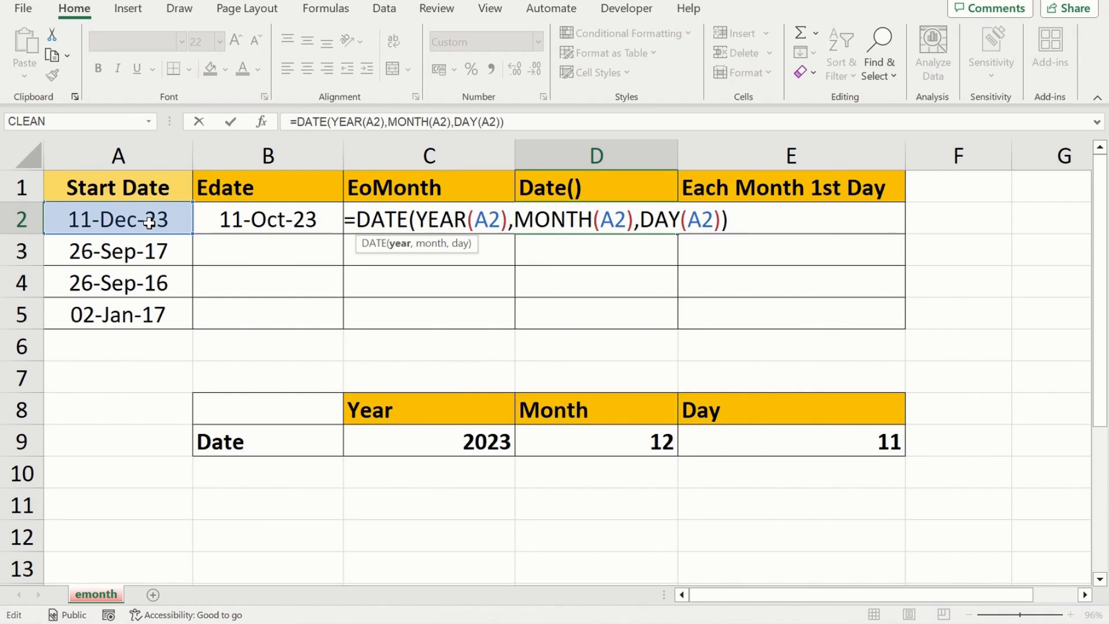
{"action": "type", "text": "+1"}
{"action": "key", "text": "Return"}
{"action": "key", "text": "Up"}
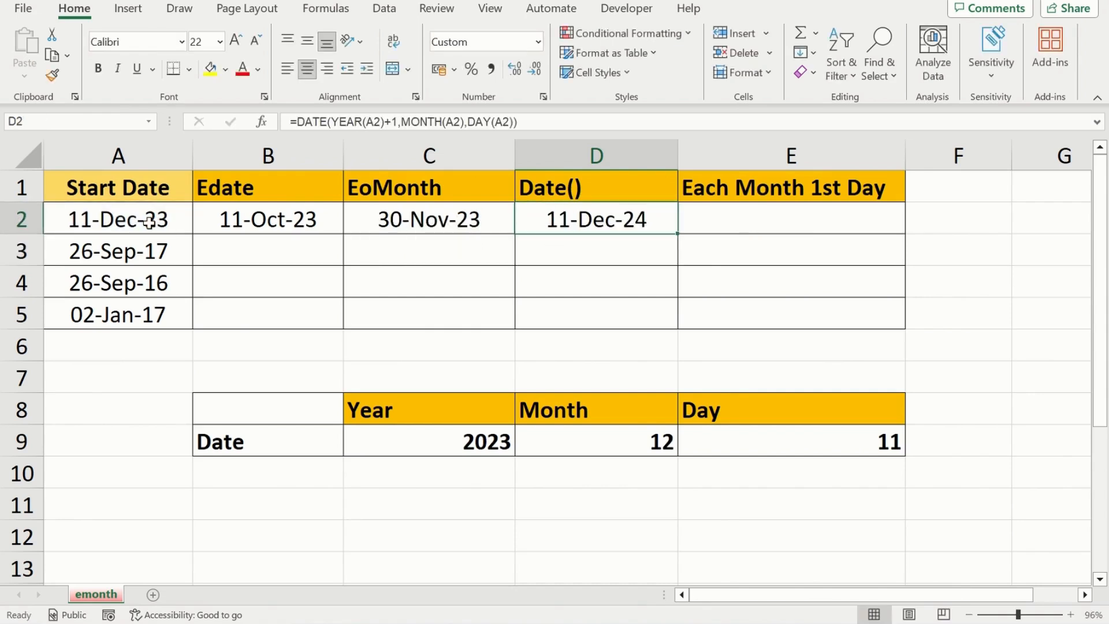
Step: Edit the formula in D2 so that 2 is added to the MONTH(A2) argument
{"action": "left_click", "coordinate": [149, 223]}
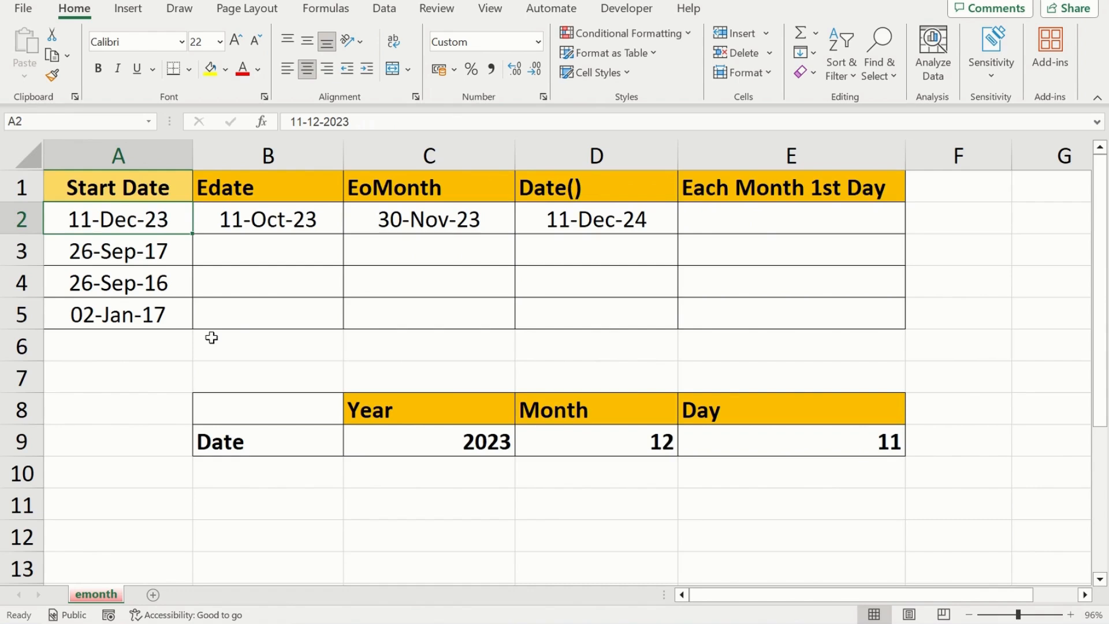
{"action": "key", "text": "Right"}
{"action": "key", "text": "Right"}
{"action": "key", "text": "Right"}
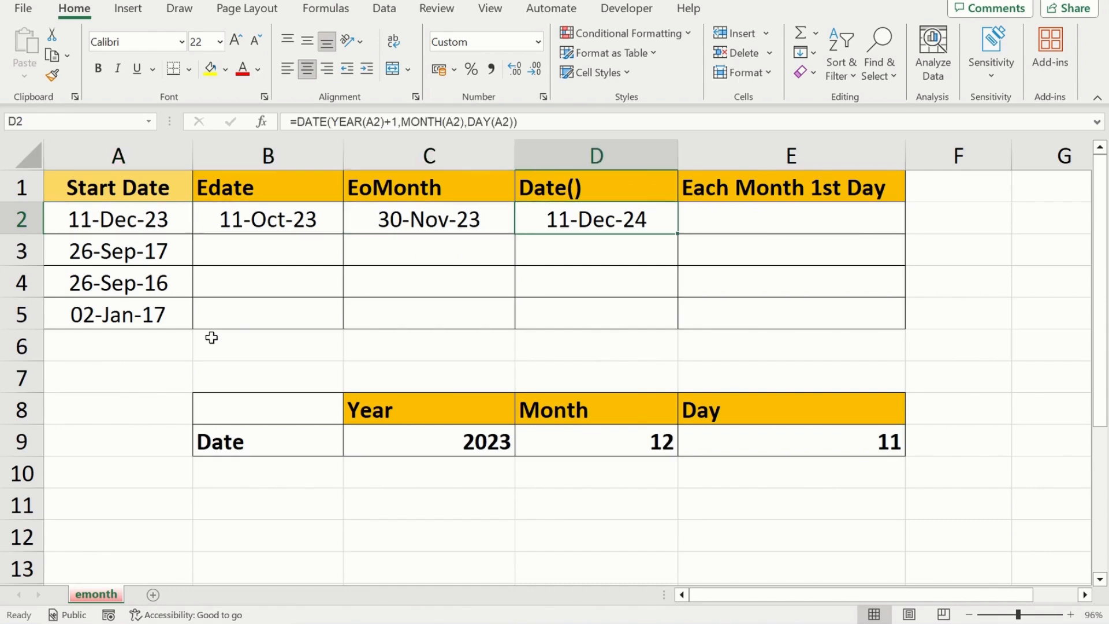
{"action": "key", "text": "F2"}
{"action": "key", "text": "Left"}
{"action": "key", "text": "Left"}
{"action": "key", "text": "Left"}
{"action": "key", "text": "Left"}
{"action": "key", "text": "Left"}
{"action": "key", "text": "Left"}
{"action": "key", "text": "Left"}
{"action": "key", "text": "Left"}
{"action": "key", "text": "Left"}
{"action": "key", "text": "Left"}
{"action": "key", "text": "Left"}
{"action": "key", "text": "Left"}
{"action": "key", "text": "Left"}
{"action": "key", "text": "Left"}
{"action": "key", "text": "Left"}
{"action": "key", "text": "Left"}
{"action": "key", "text": "Left"}
{"action": "key", "text": "Left"}
{"action": "key", "text": "Left"}
{"action": "key", "text": "Left"}
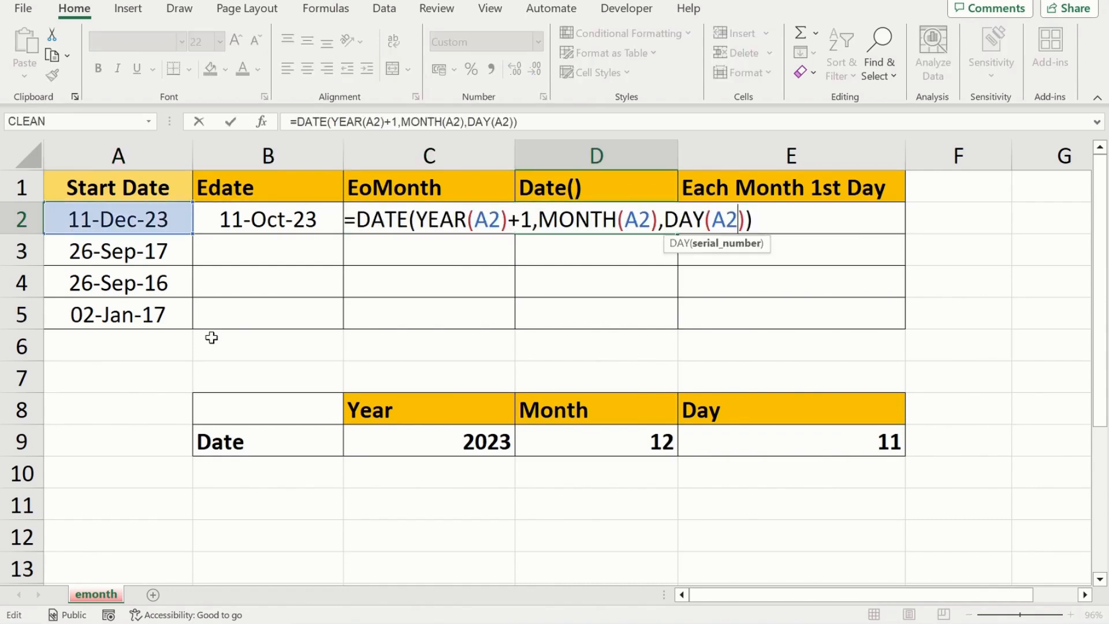
{"action": "key", "text": "Right"}
{"action": "key", "text": "Right"}
{"action": "key", "text": "Right"}
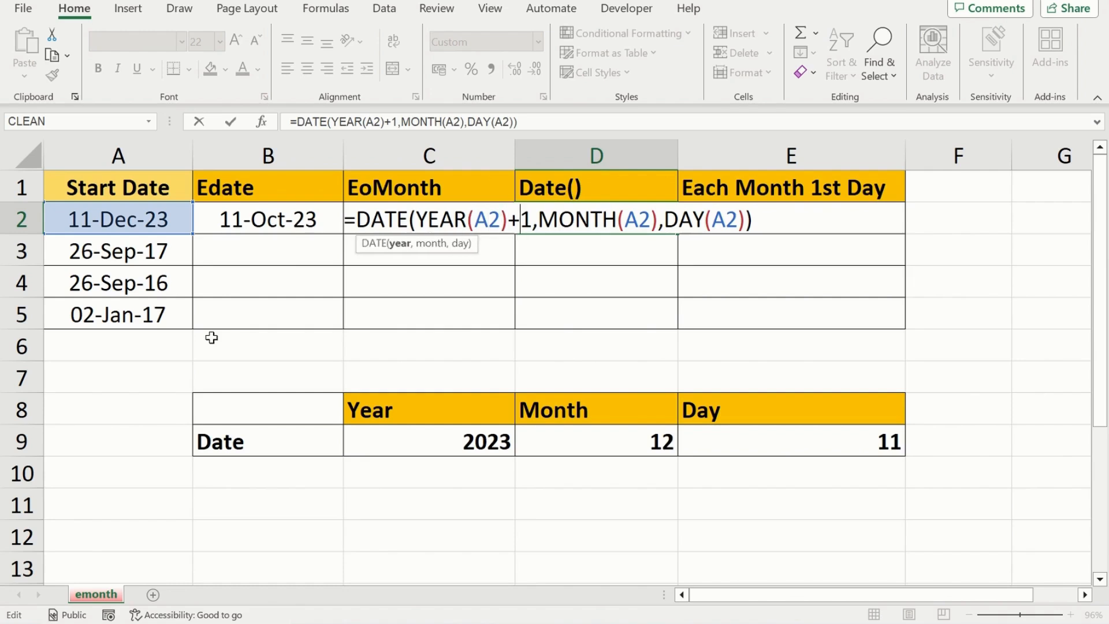
{"action": "key", "text": "Right"}
{"action": "key", "text": "Right"}
{"action": "key", "text": "Right"}
{"action": "key", "text": "Right"}
{"action": "key", "text": "Right"}
{"action": "key", "text": "Right"}
{"action": "key", "text": "Right"}
{"action": "key", "text": "Right"}
{"action": "key", "text": "Right"}
{"action": "key", "text": "Right"}
{"action": "type", "text": "+2"}
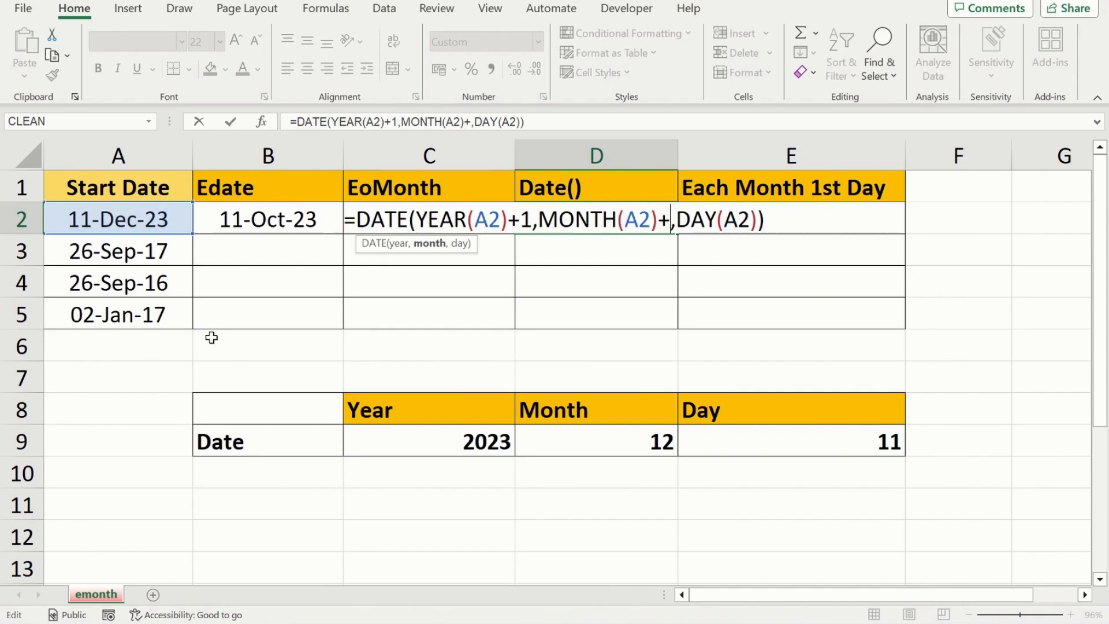
{"action": "key", "text": "ctrl+Return"}
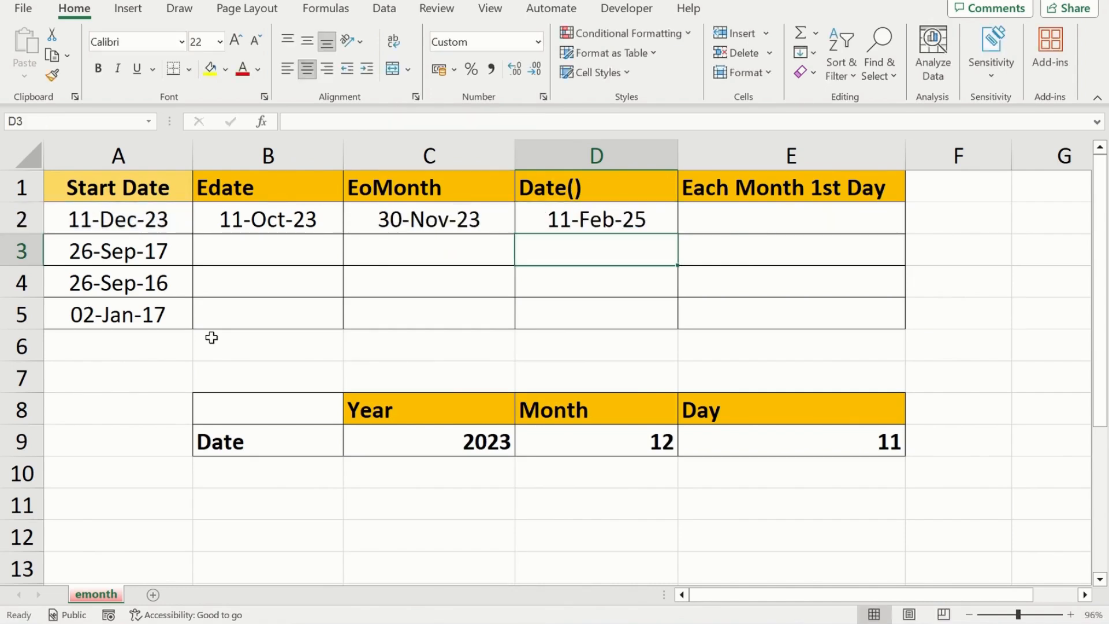
Step: Edit the formula in D2 so that 2 is added to the DAY(A2) argument, and compare the date with A2
{"action": "key", "text": "Left"}
{"action": "key", "text": "Left"}
{"action": "key", "text": "Left"}
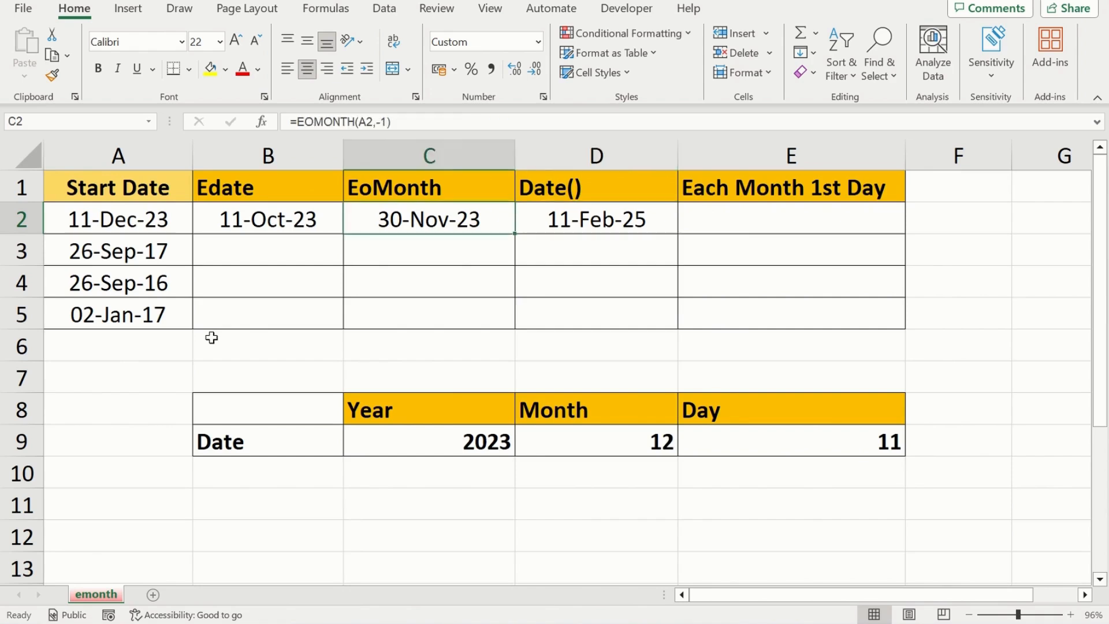
{"action": "key", "text": "Right"}
{"action": "key", "text": "Right"}
{"action": "key", "text": "Right"}
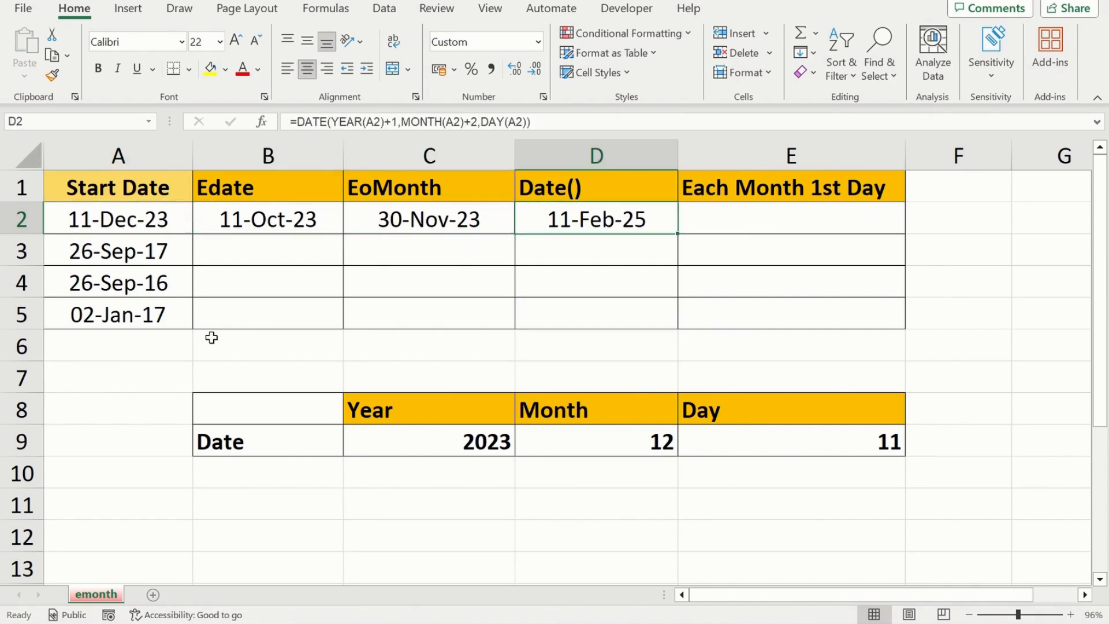
{"action": "key", "text": "F2"}
{"action": "key", "text": "Left"}
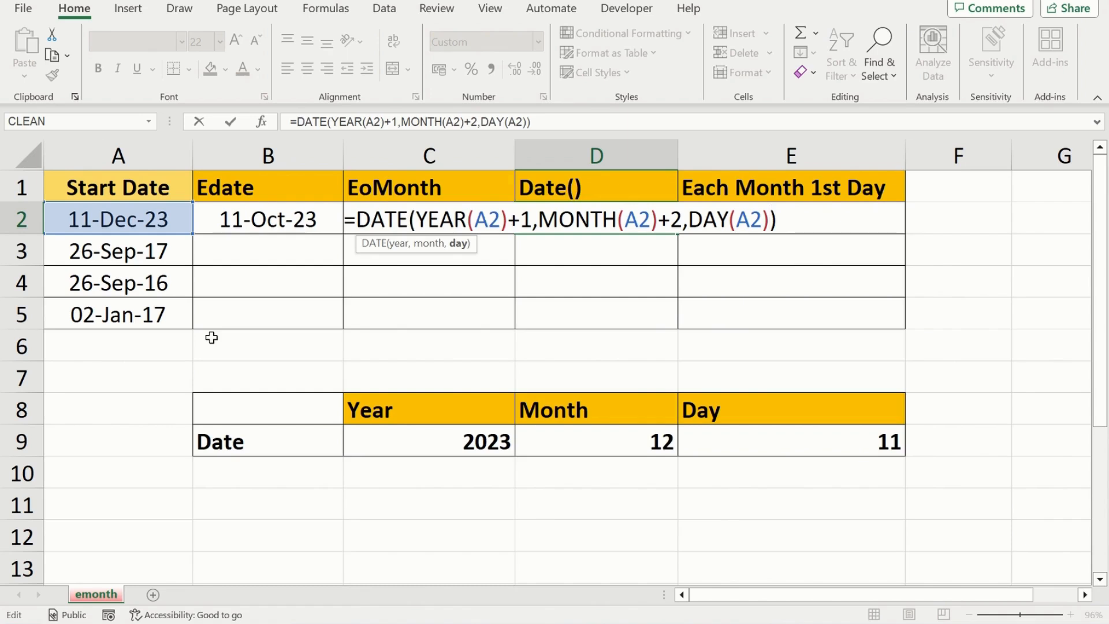
{"action": "type", "text": "+2"}
{"action": "key", "text": "Return"}
{"action": "key", "text": "Up"}
{"action": "key", "text": "Left"}
{"action": "key", "text": "Left"}
{"action": "key", "text": "Left"}
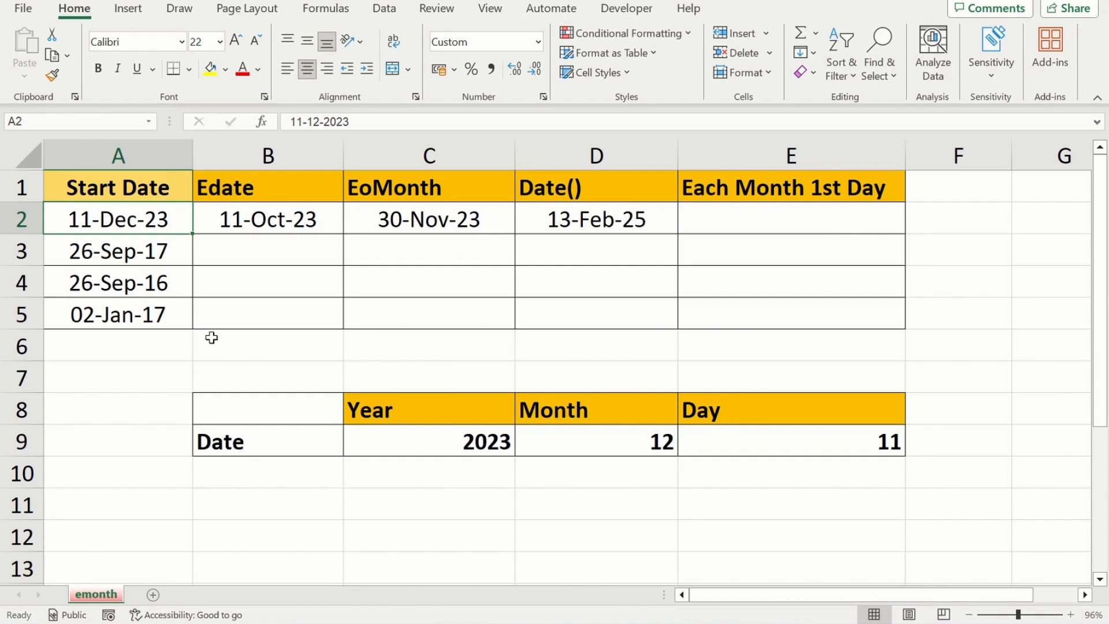
{"action": "key", "text": "Right"}
{"action": "key", "text": "Right"}
{"action": "key", "text": "Right"}
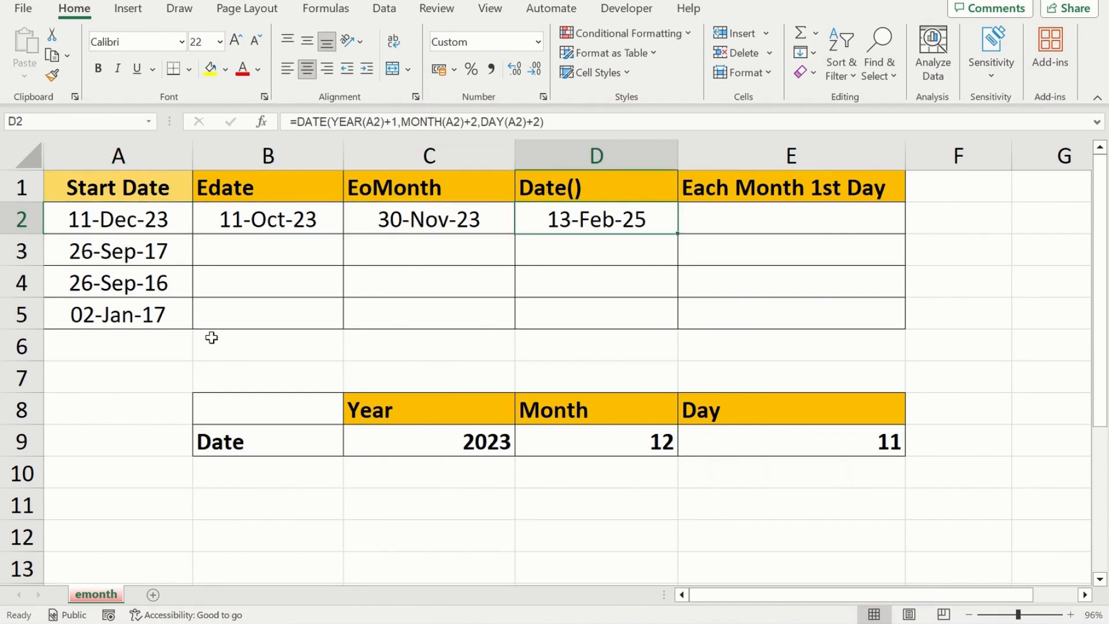
{"action": "key", "text": "F2"}
Step: Review the start dates in column A and select cell E2 under Each Month 1st Day
{"action": "left_click", "coordinate": [791, 224]}
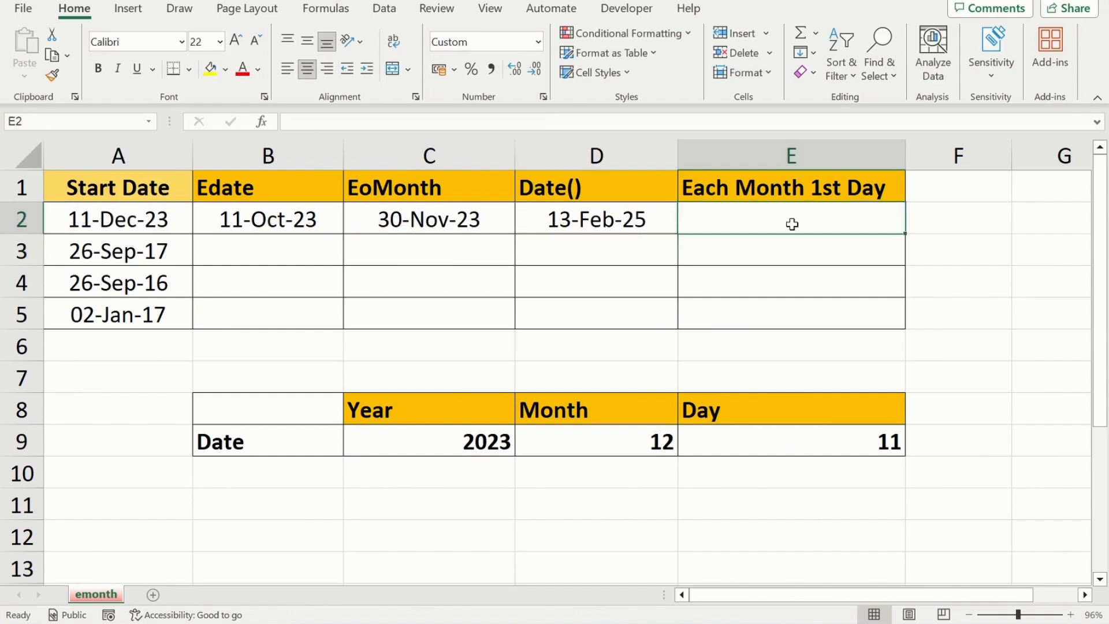
{"action": "key", "text": "Up"}
{"action": "key", "text": "Home"}
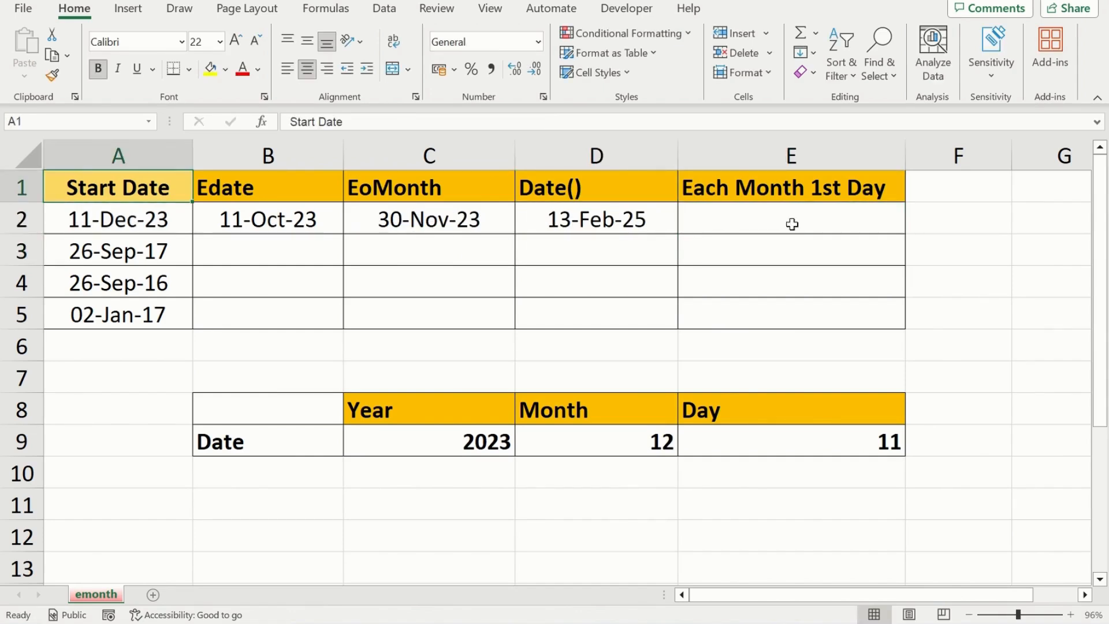
{"action": "key", "text": "ctrl+shift+Down"}
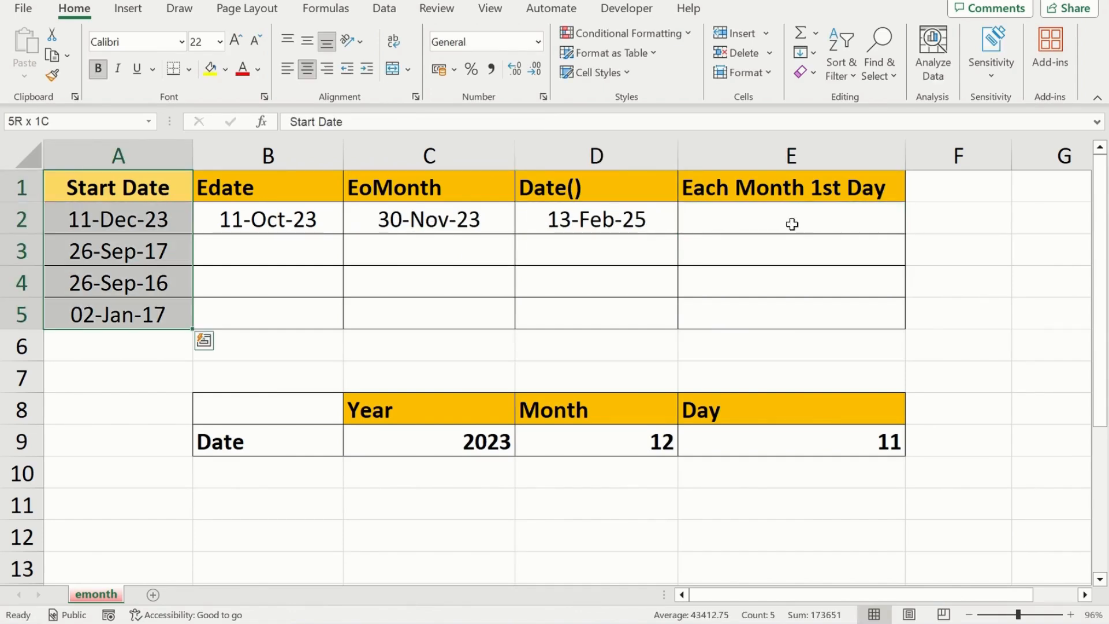
{"action": "key", "text": "Down"}
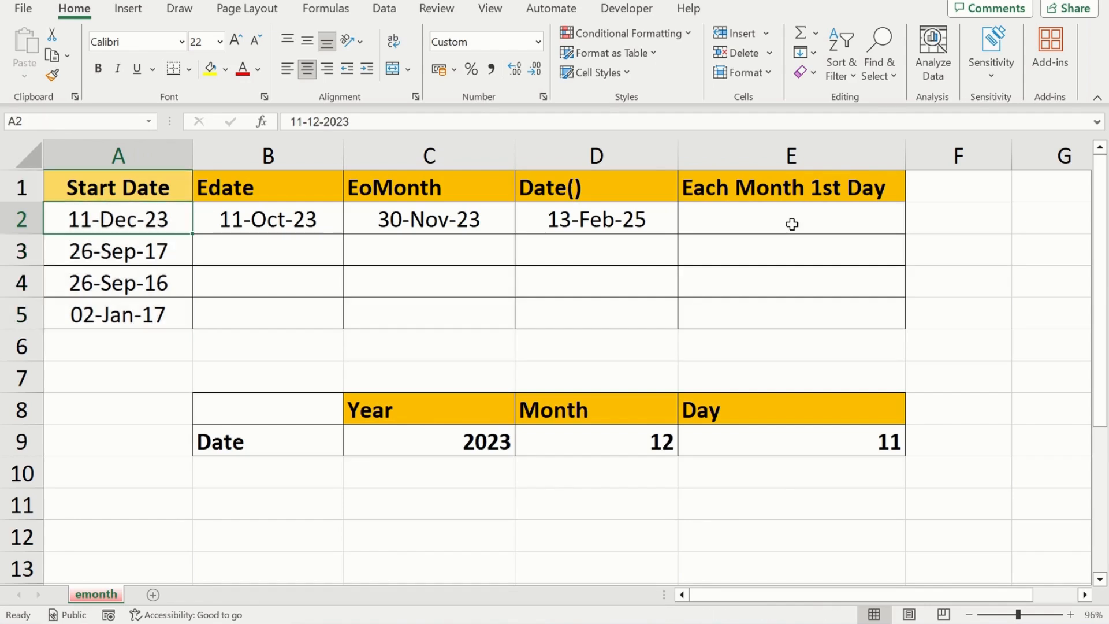
{"action": "key", "text": "Up"}
{"action": "key", "text": "Right"}
{"action": "key", "text": "Right"}
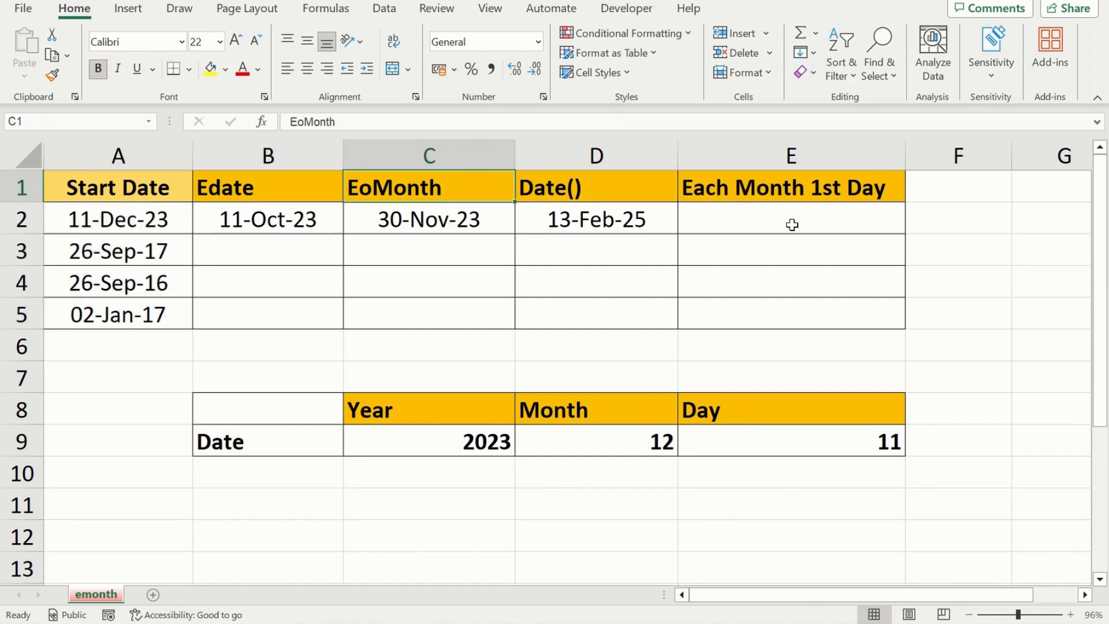
{"action": "key", "text": "Right"}
{"action": "key", "text": "Right"}
{"action": "key", "text": "Down"}
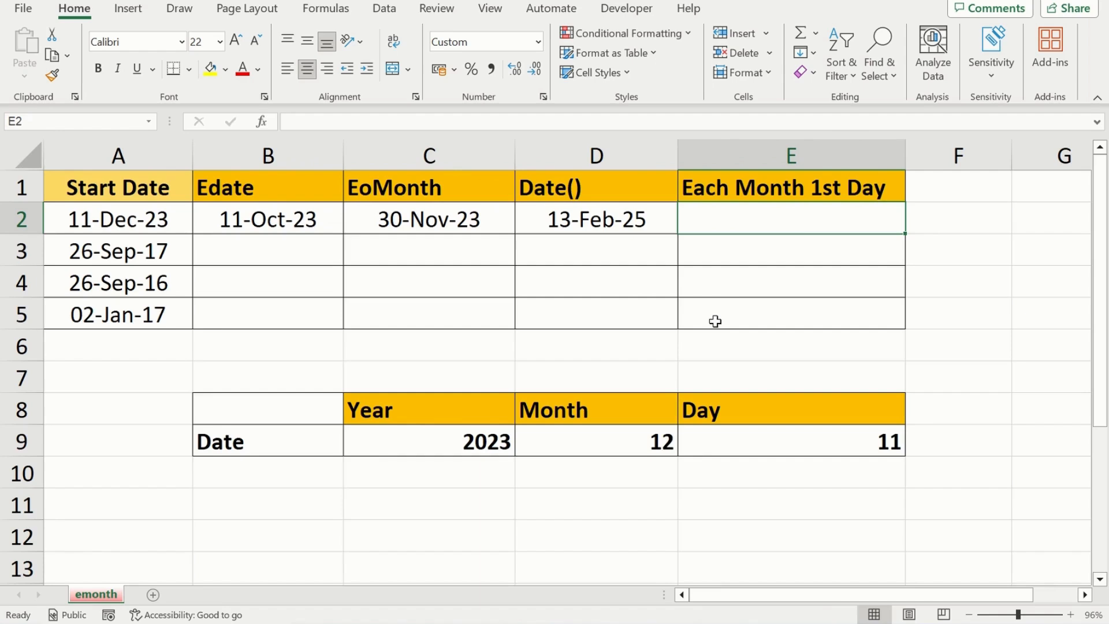
Step: Enter the formula =EOMONTH(A2,-1)+1 in cell E2 to return the first day of the start date's month
{"action": "type", "text": "=eom"}
{"action": "key", "text": "Tab"}
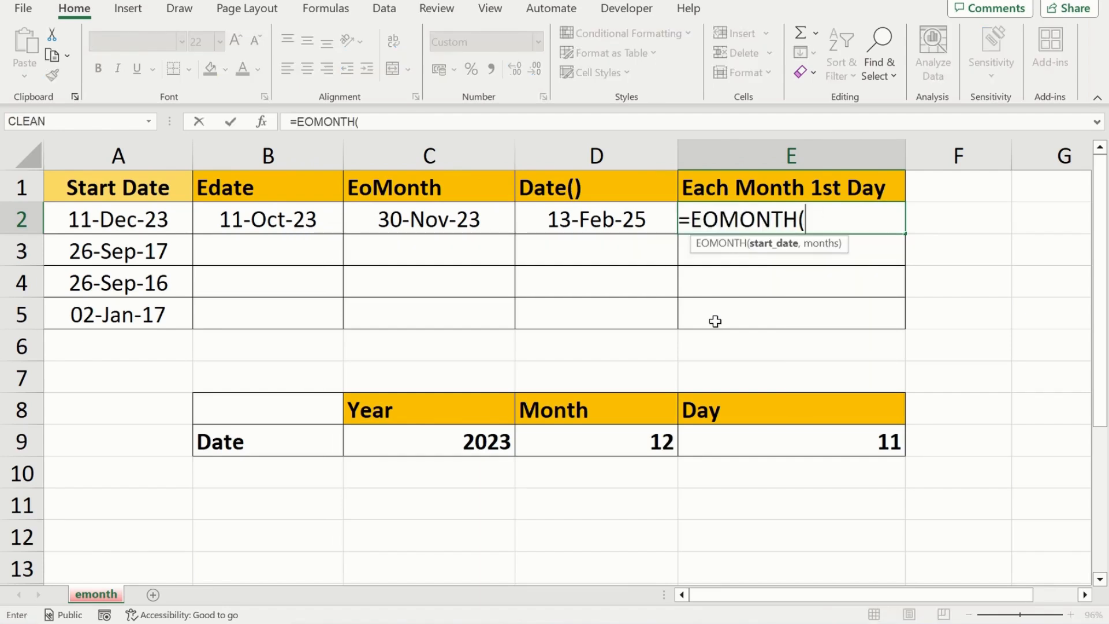
{"action": "key", "text": "Up"}
{"action": "key", "text": "Left"}
{"action": "key", "text": "Left"}
{"action": "key", "text": "Left"}
{"action": "key", "text": "Left"}
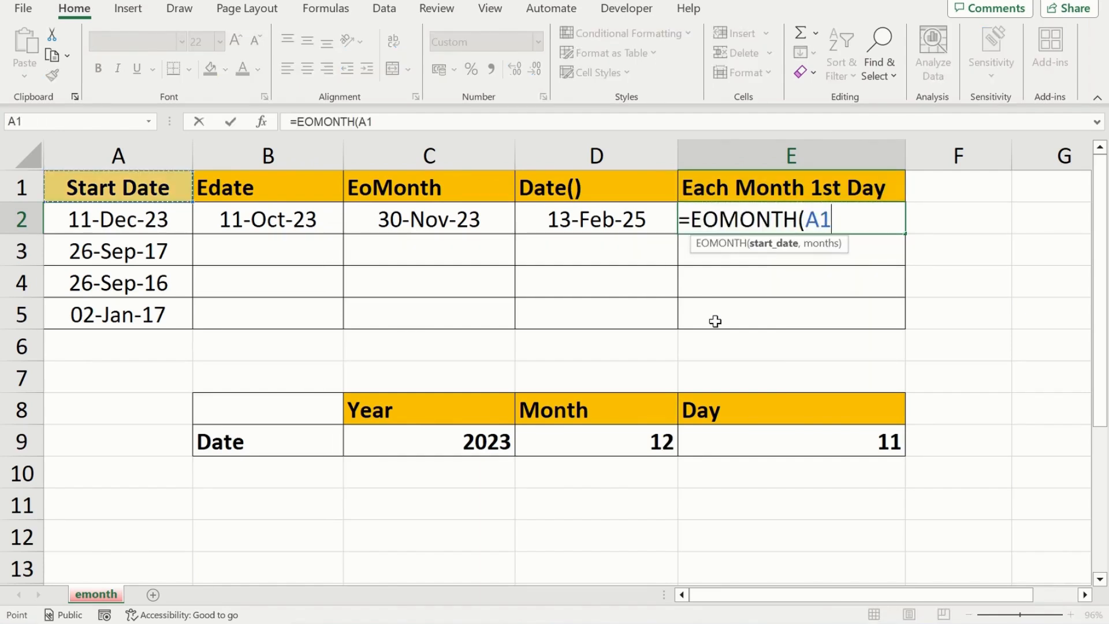
{"action": "key", "text": "Down"}
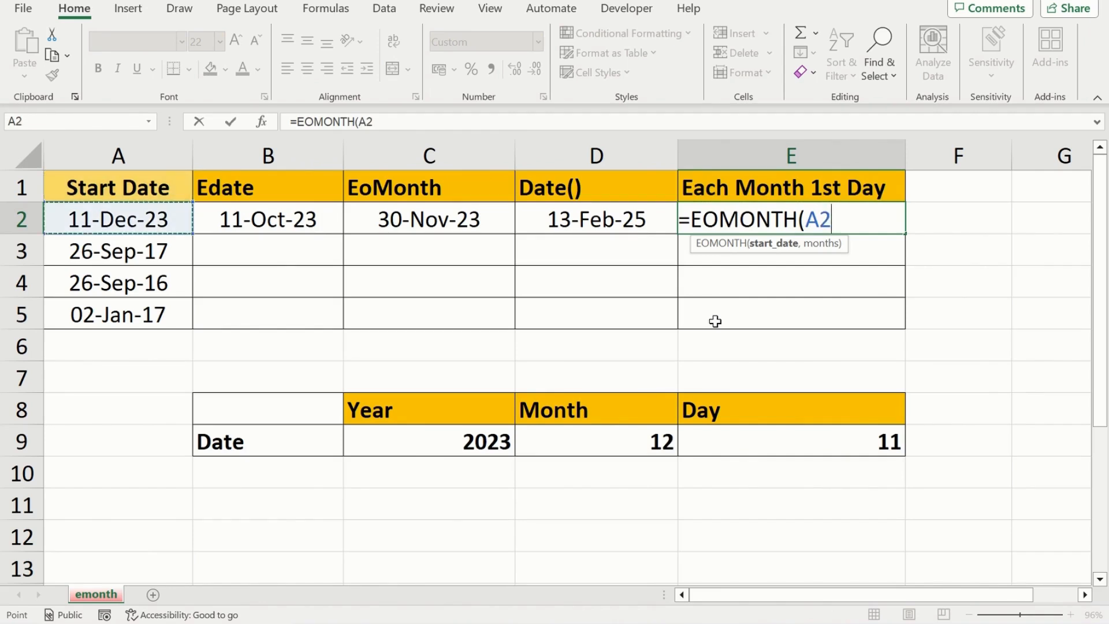
{"action": "type", "text": ","}
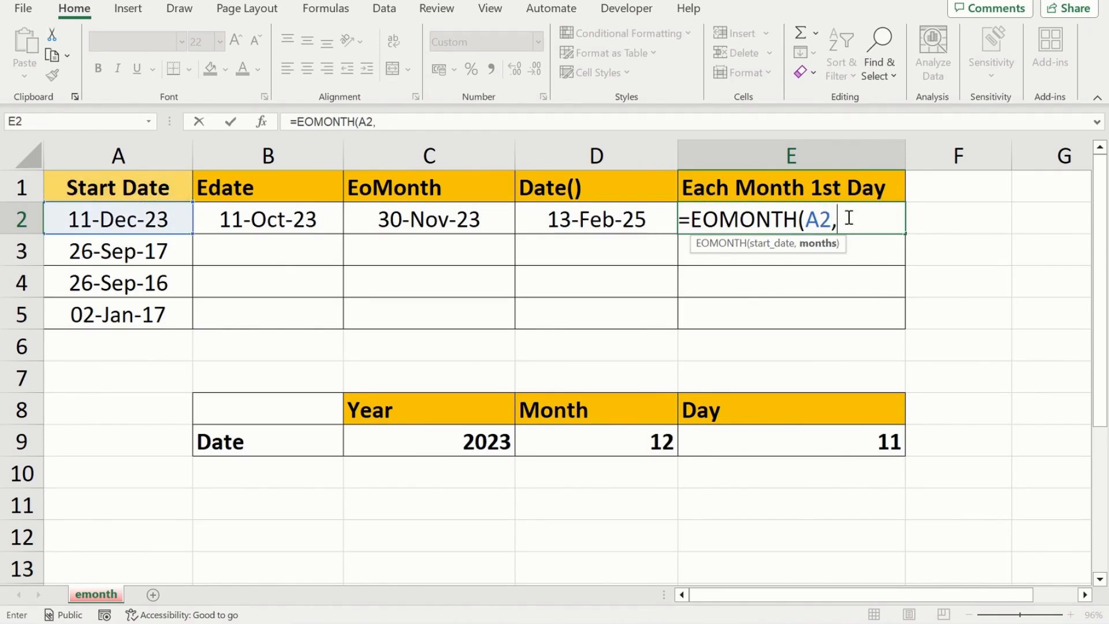
{"action": "type", "text": "-1)"}
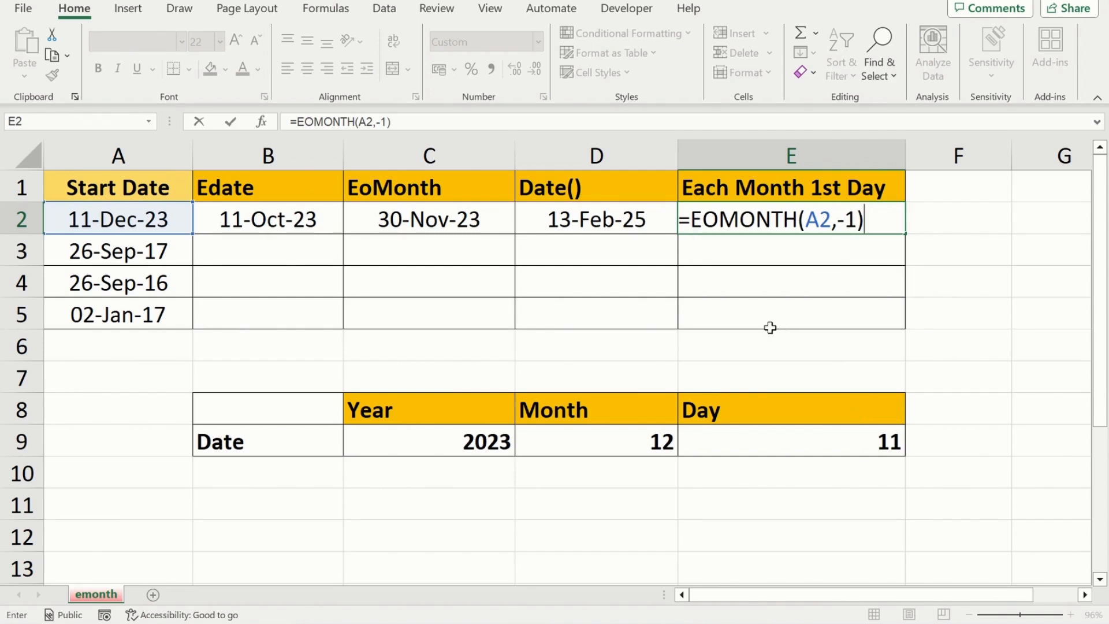
{"action": "type", "text": "+1"}
{"action": "key", "text": "ctrl+Return"}
Step: Fill the first-day formula from E2 down through E5
{"action": "key", "text": "shift+Down"}
{"action": "key", "text": "shift+Down"}
{"action": "key", "text": "shift+Down"}
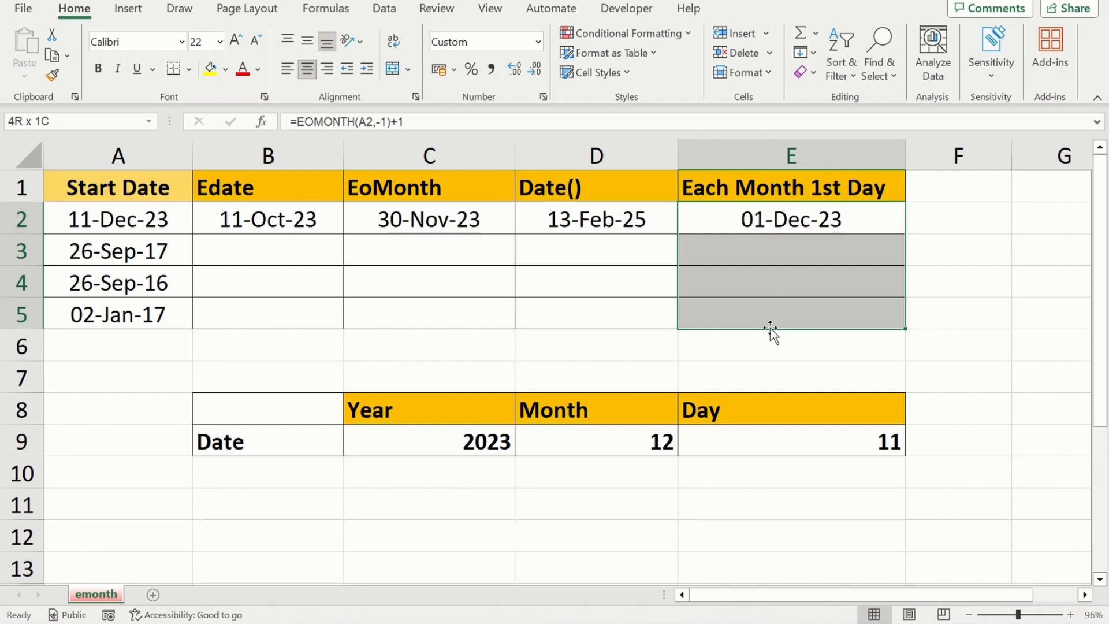
{"action": "key", "text": "ctrl+d"}
Step: Compare the start dates in column A with the first-day dates in column E, down to row 5
{"action": "key", "text": "Up"}
{"action": "key", "text": "Home"}
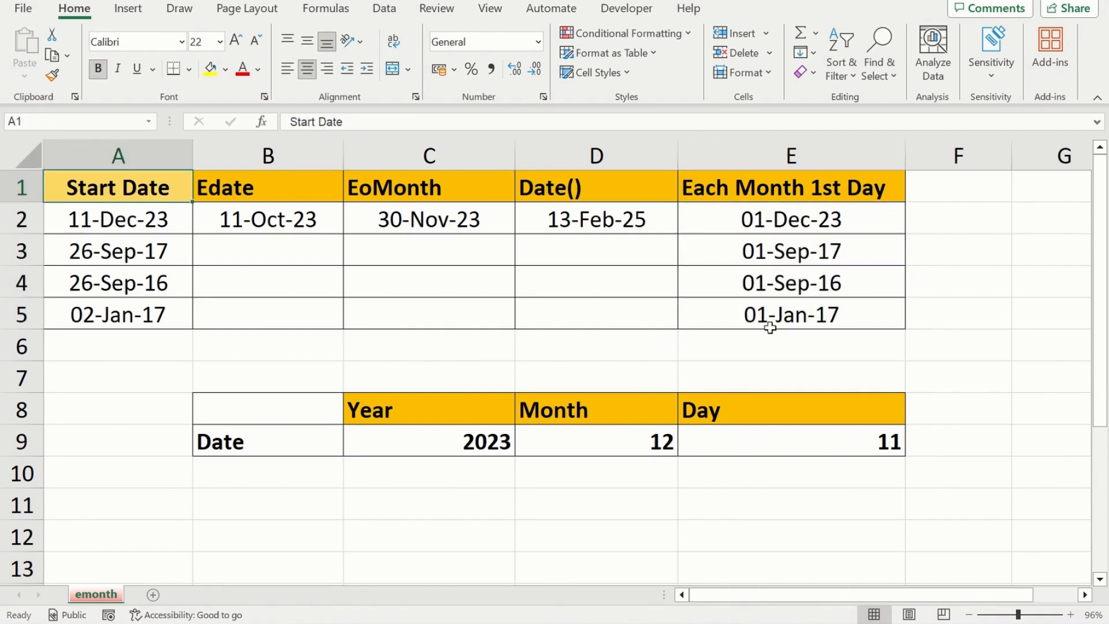
{"action": "key", "text": "Down"}
{"action": "key", "text": "Down"}
{"action": "key", "text": "Down"}
{"action": "key", "text": "Down"}
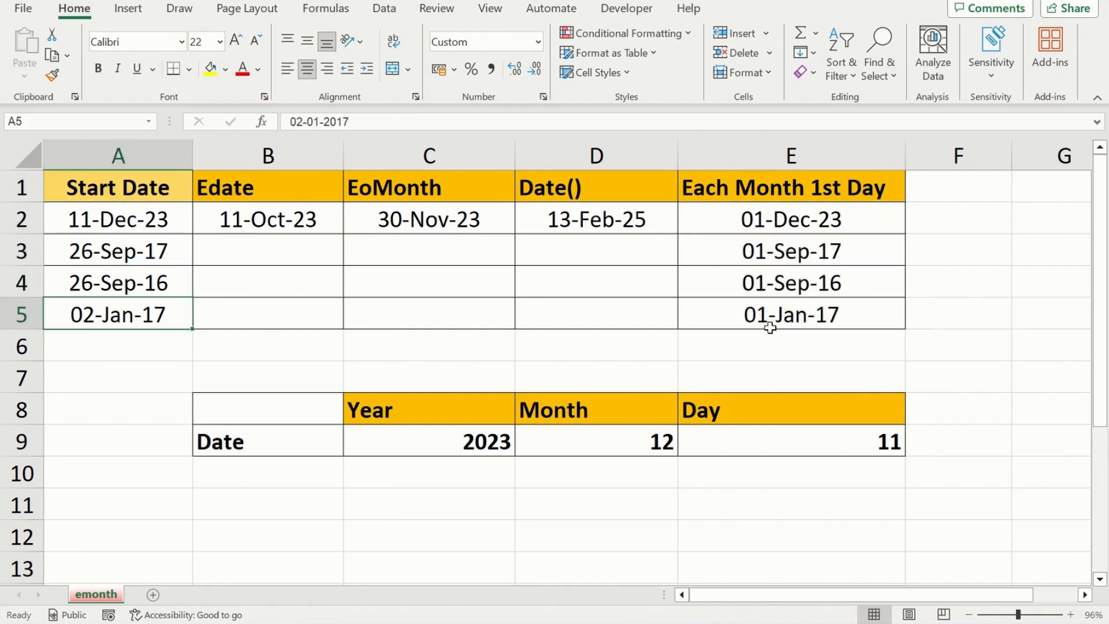
{"action": "key", "text": "Right"}
{"action": "key", "text": "Right"}
{"action": "key", "text": "Right"}
{"action": "key", "text": "Right"}
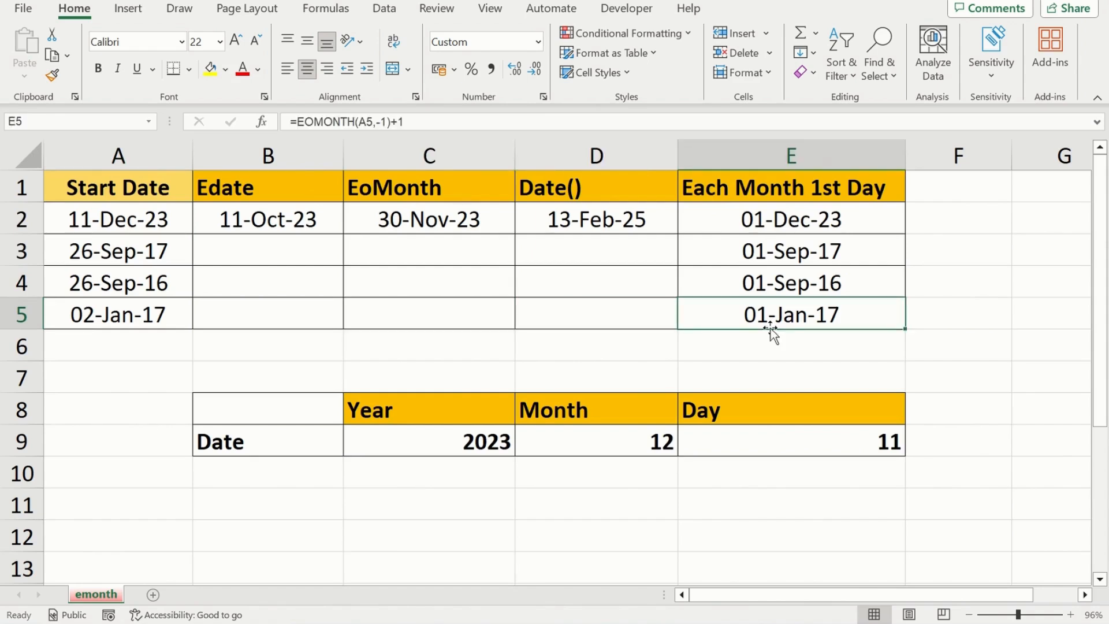
Step: Fill the Edate, EoMonth and Date() formulas in B2:D2 down through row 5
{"action": "key", "text": "Up"}
{"action": "key", "text": "Up"}
{"action": "key", "text": "Up"}
{"action": "key", "text": "Up"}
{"action": "key", "text": "Left"}
{"action": "key", "text": "Left"}
{"action": "key", "text": "Left"}
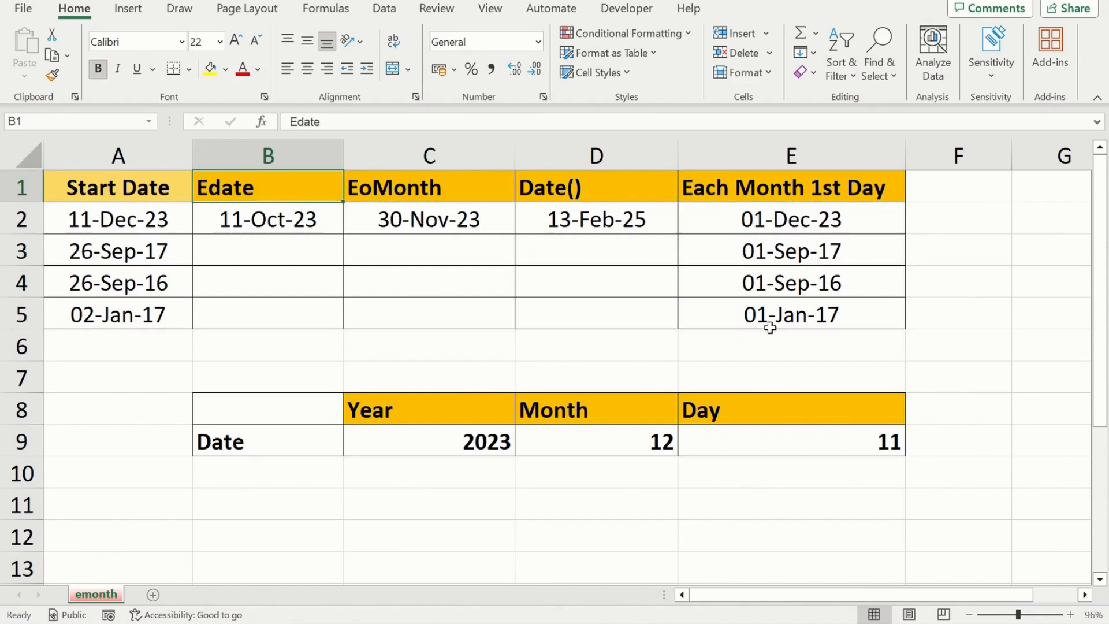
{"action": "key", "text": "Down"}
{"action": "key", "text": "shift+Right"}
{"action": "key", "text": "shift+Right"}
{"action": "key", "text": "shift+Down"}
{"action": "key", "text": "shift+Down"}
{"action": "key", "text": "shift+Down"}
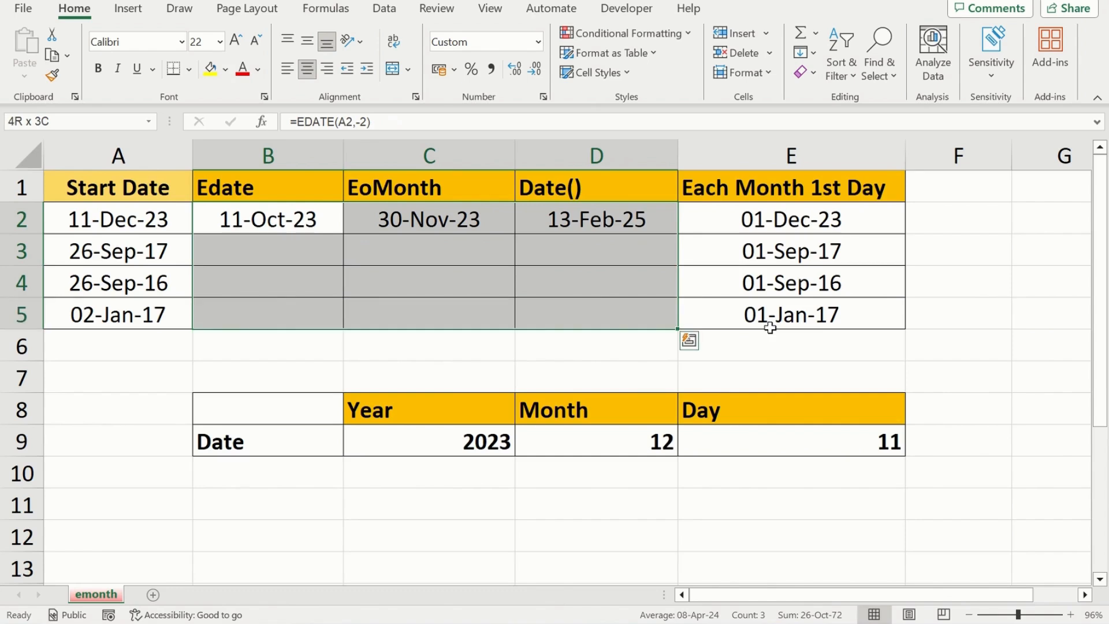
{"action": "key", "text": "ctrl+d"}
Step: Review the filled dates in the Edate and Date() columns for all start dates
{"action": "key", "text": "Down"}
{"action": "key", "text": "Down"}
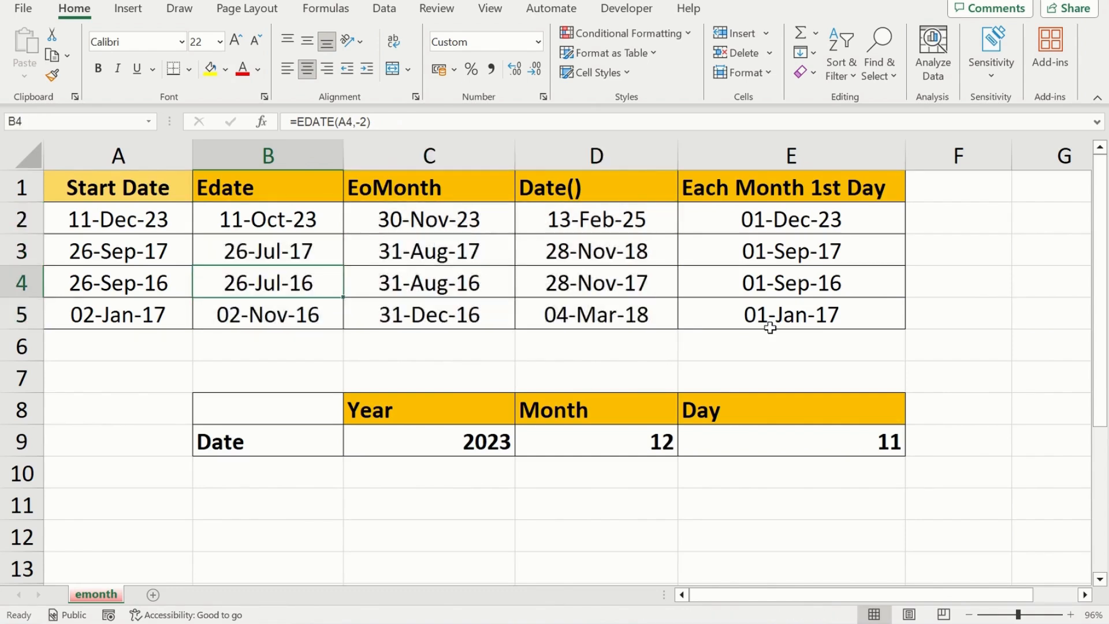
{"action": "key", "text": "Down"}
{"action": "key", "text": "Up"}
{"action": "key", "text": "Up"}
{"action": "key", "text": "Up"}
{"action": "key", "text": "Up"}
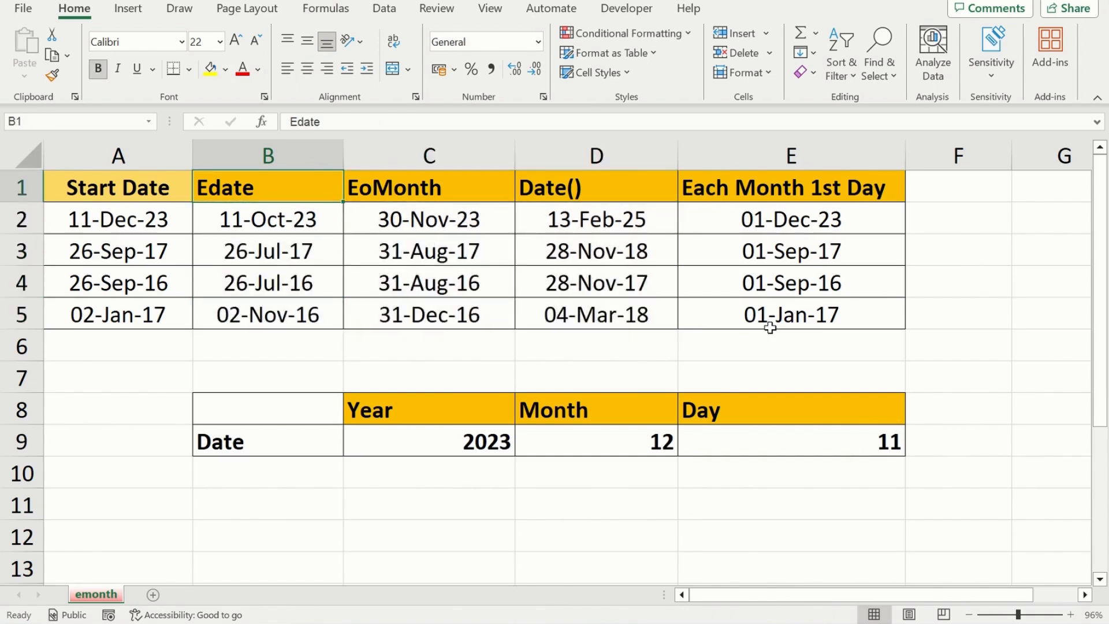
{"action": "key", "text": "Right"}
{"action": "key", "text": "Right"}
{"action": "key", "text": "Down"}
{"action": "key", "text": "Down"}
{"action": "key", "text": "Down"}
{"action": "key", "text": "Down"}
{"action": "key", "text": "Down"}
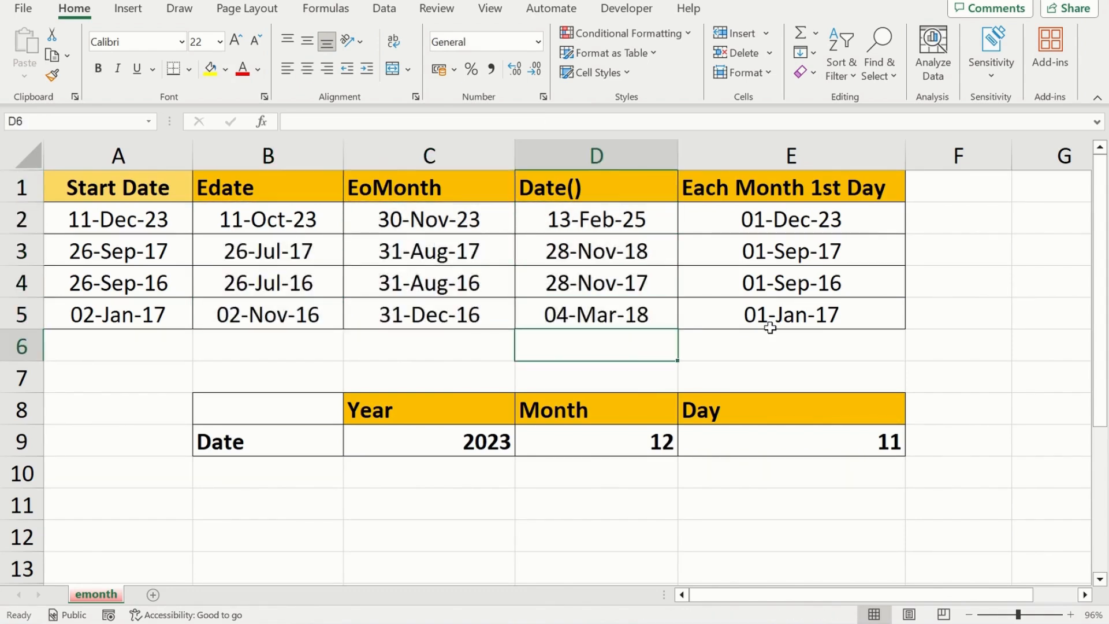